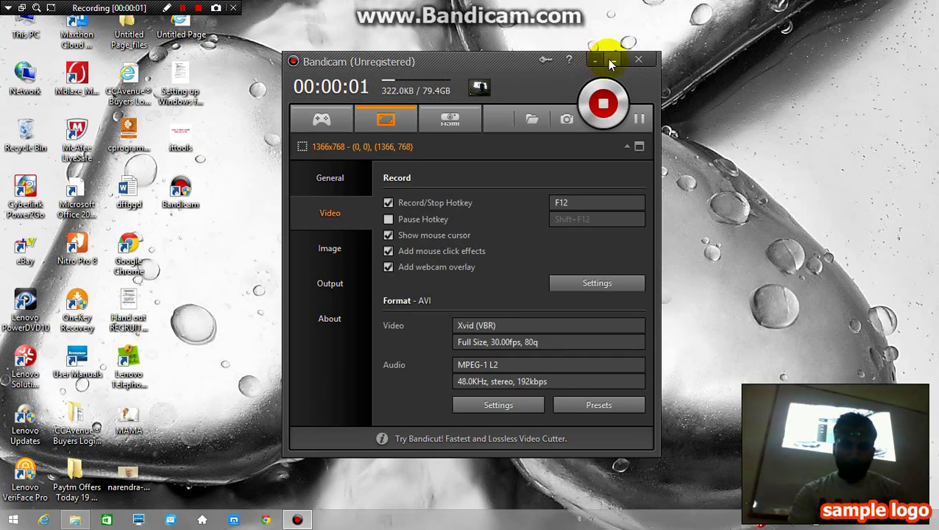
# Minimize the Bandicam recorder window and launch Google Chrome from the taskbar.
pyautogui.click(609, 61)
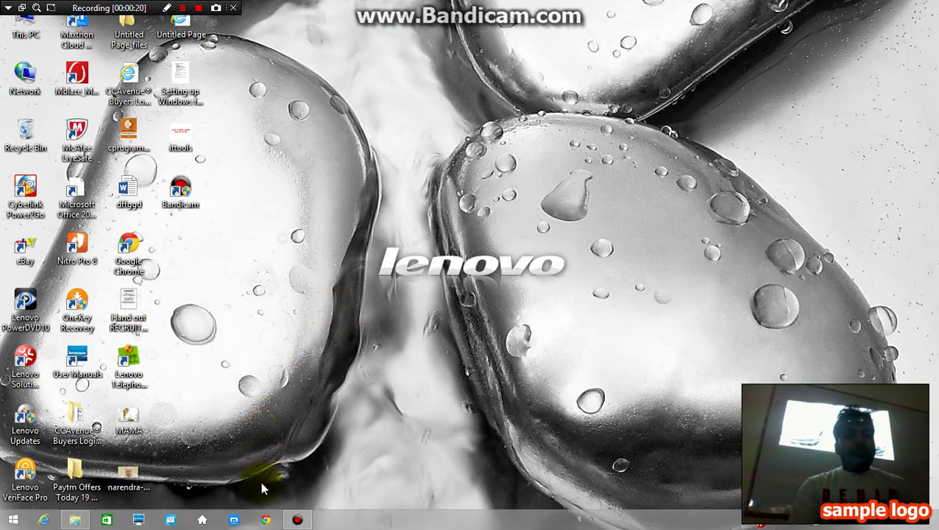
pyautogui.click(267, 518)
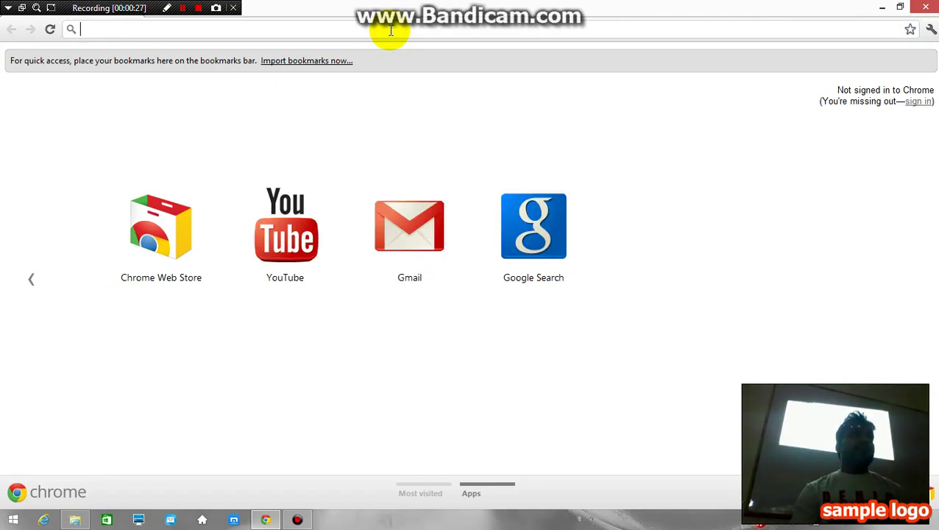
# Go to the Google home page from the Chrome address bar.
pyautogui.click(391, 30)
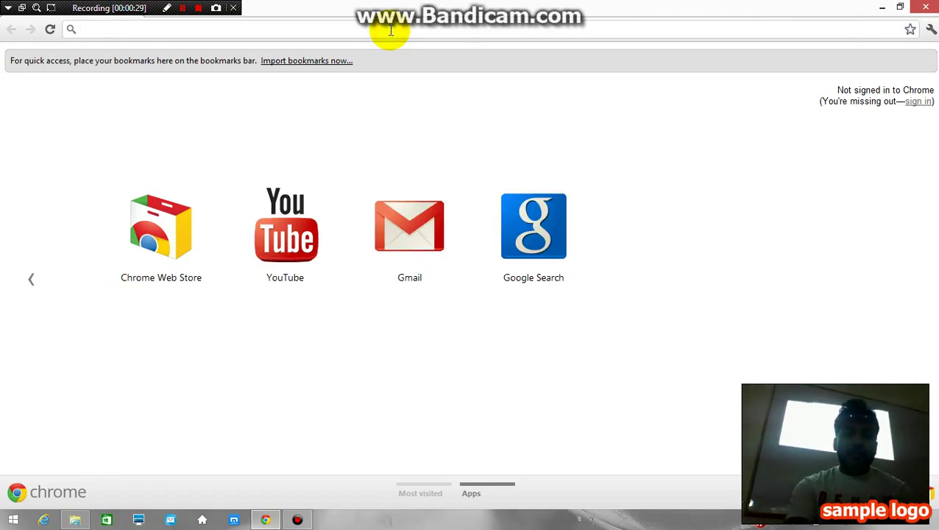
pyautogui.write('google.co.in/?gfe_rd=cr&ei=VfM_V6-PNfCK8Qf_7LKwAQ&gws_rd=ssl')
pyautogui.press('Return')
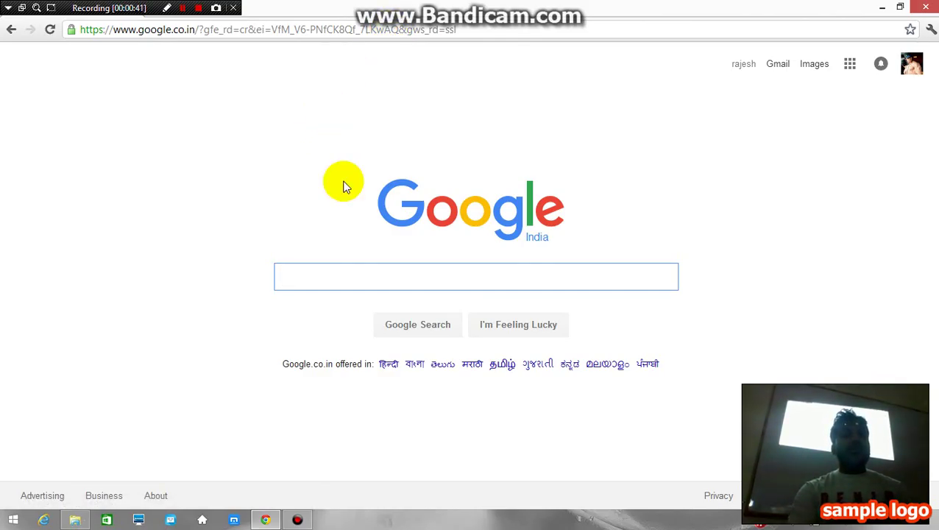
pyautogui.click(357, 277)
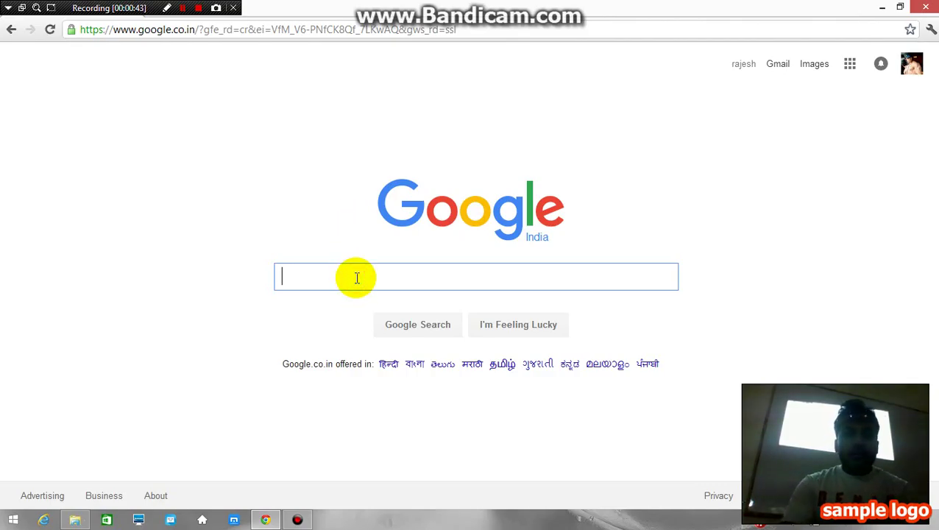
pyautogui.click(409, 32)
pyautogui.write('w')
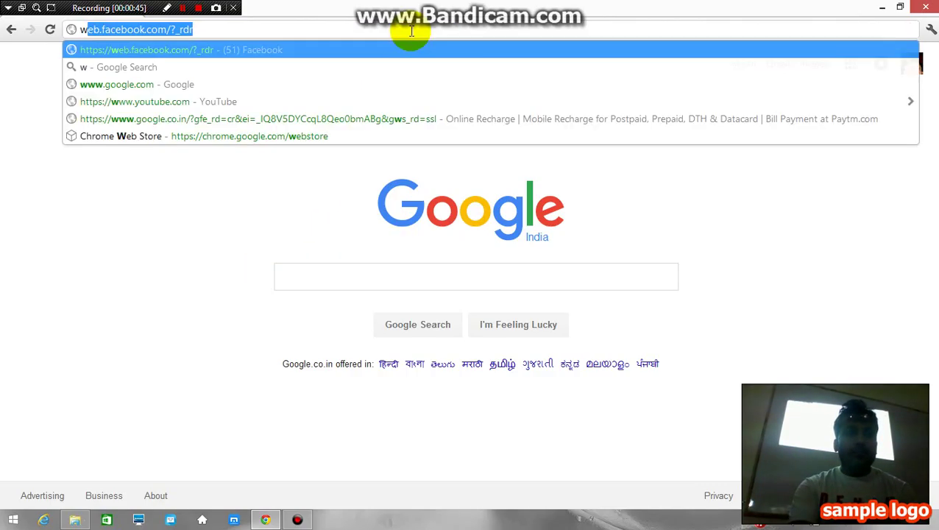
pyautogui.write('ww.my')
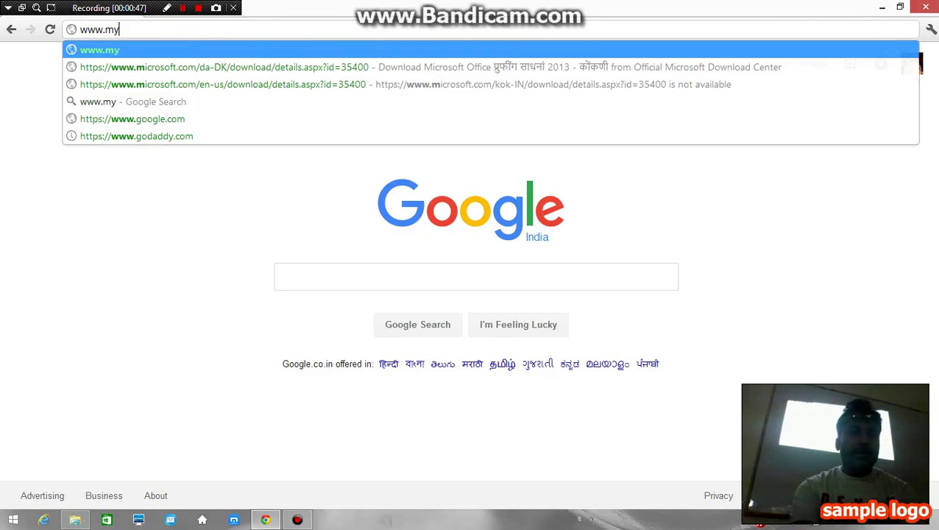
pyautogui.write('p')
pyautogui.press('BackSpace')
pyautogui.write('lpg')
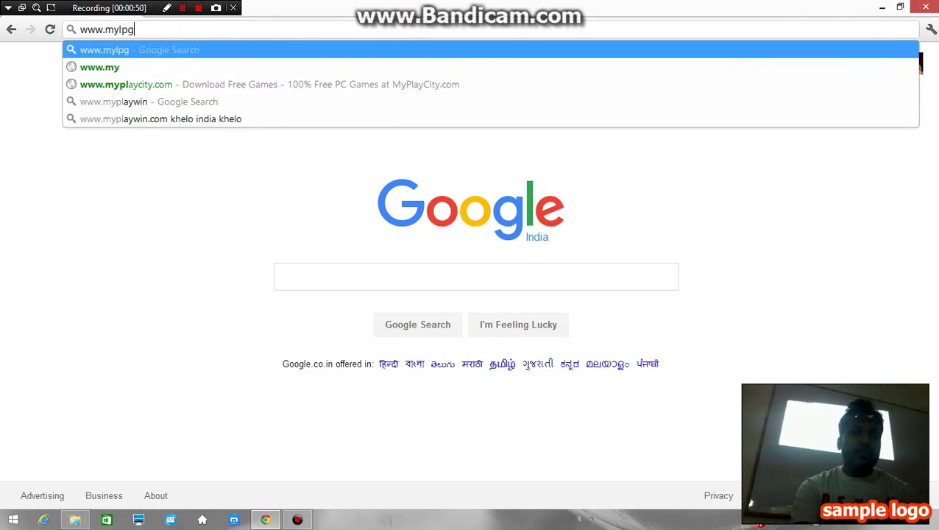
pyautogui.write('.in')
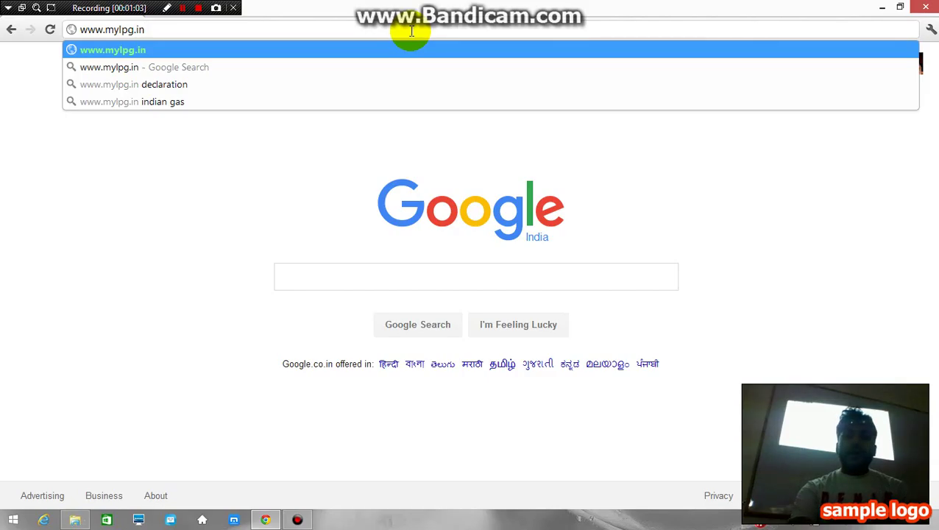
pyautogui.press('Return')
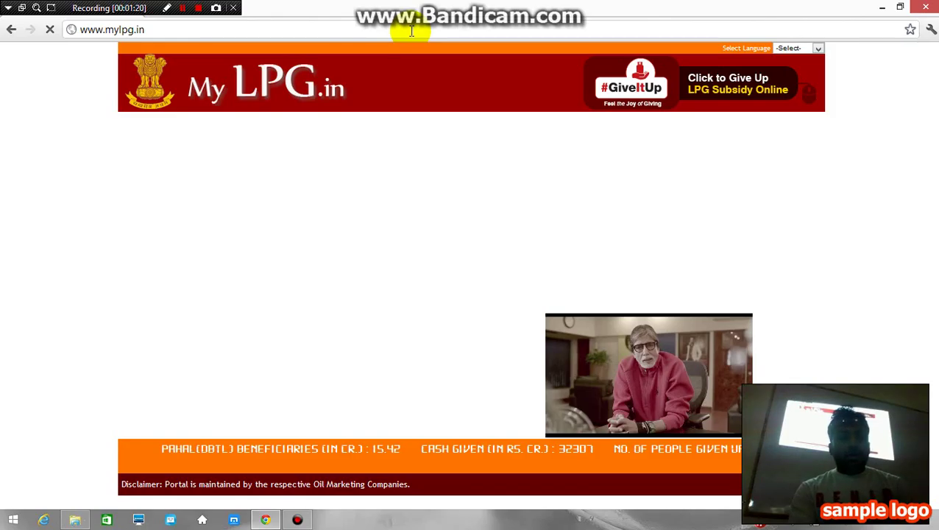
# Raise the volume, pause the MyLPG video, and open the Indane portal via its cylinder image.
pyautogui.press('XF86AudioRaiseVolume')
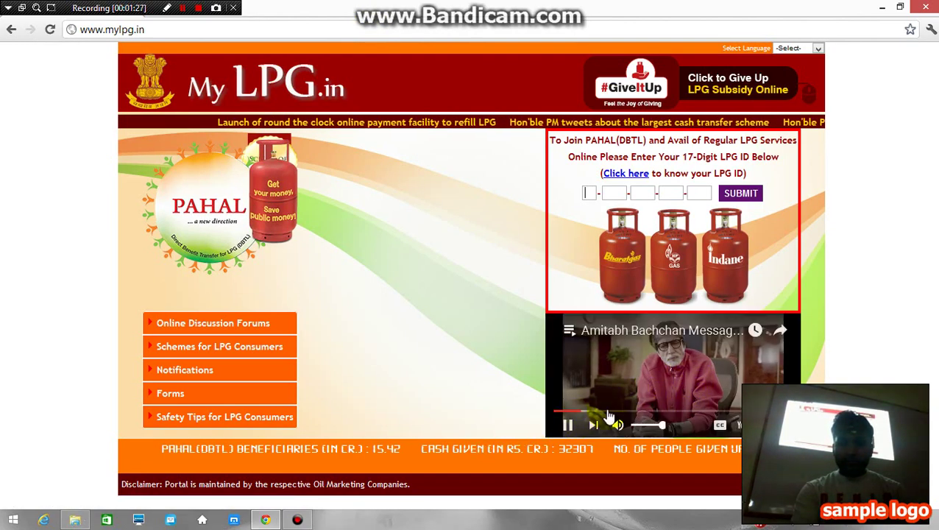
pyautogui.click(610, 417)
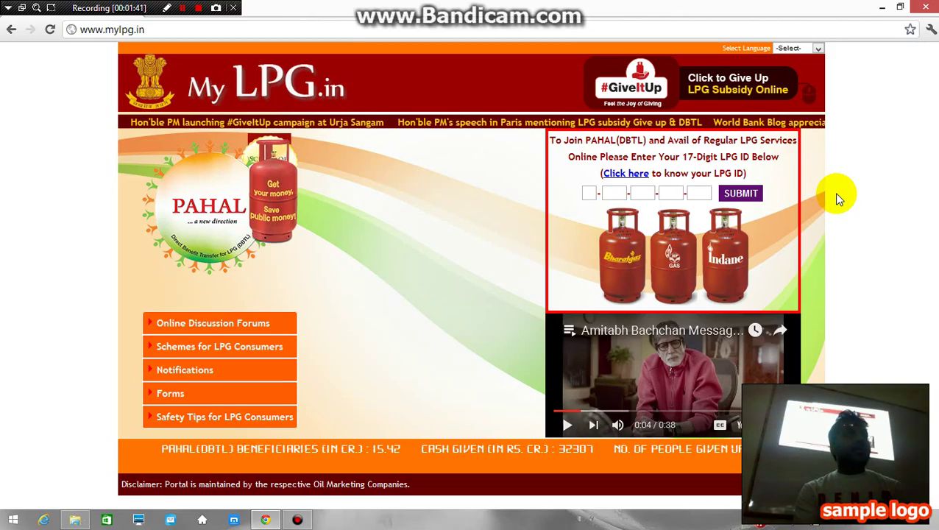
pyautogui.click(733, 255)
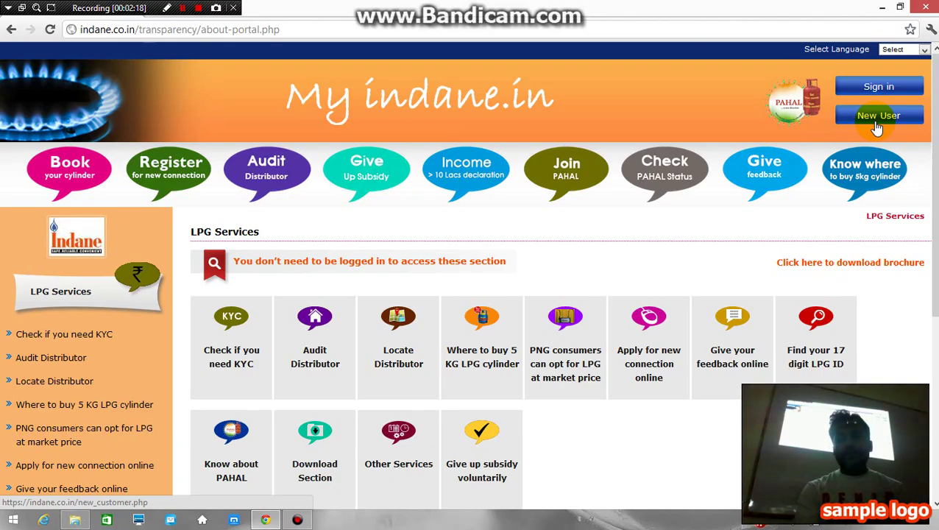
# Open New User registration and choose UTTAR PRADESH as the state.
pyautogui.click(878, 120)
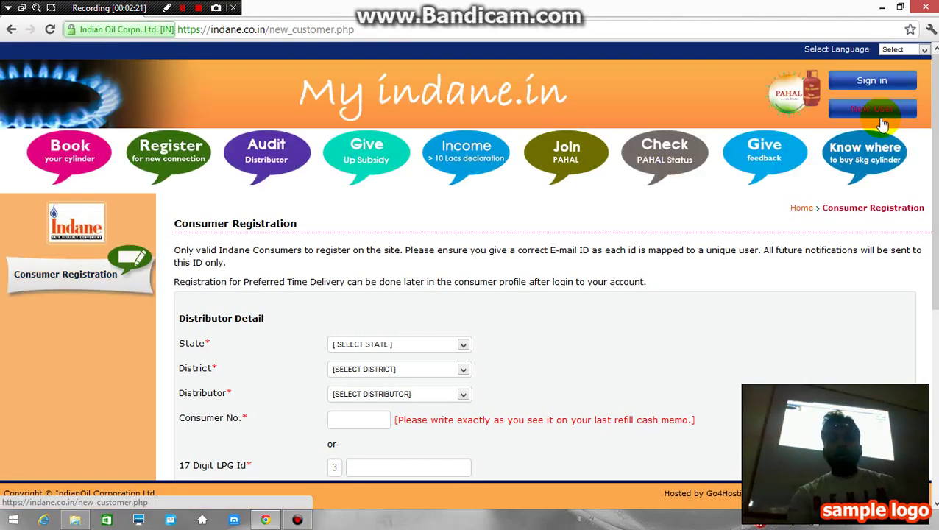
pyautogui.scroll(-3, 883, 123)
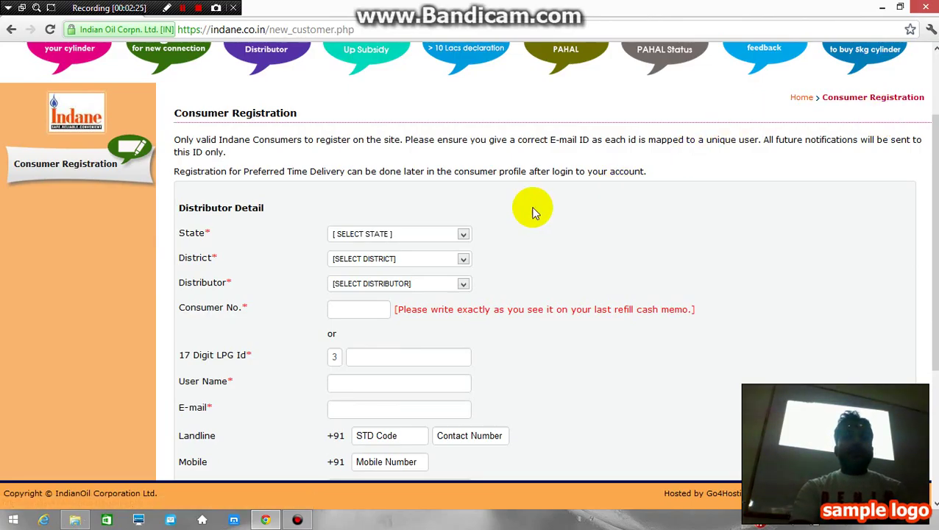
pyautogui.click(461, 232)
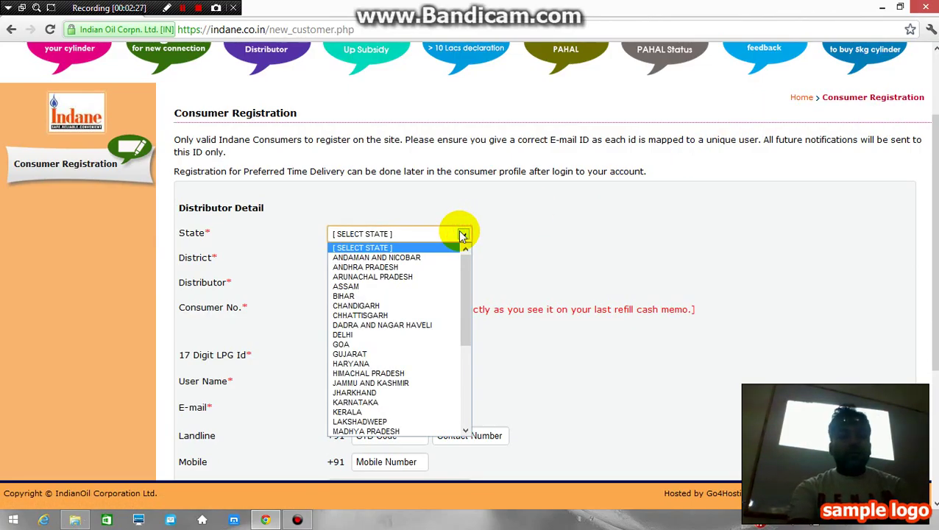
pyautogui.write('ut')
pyautogui.press('Return')
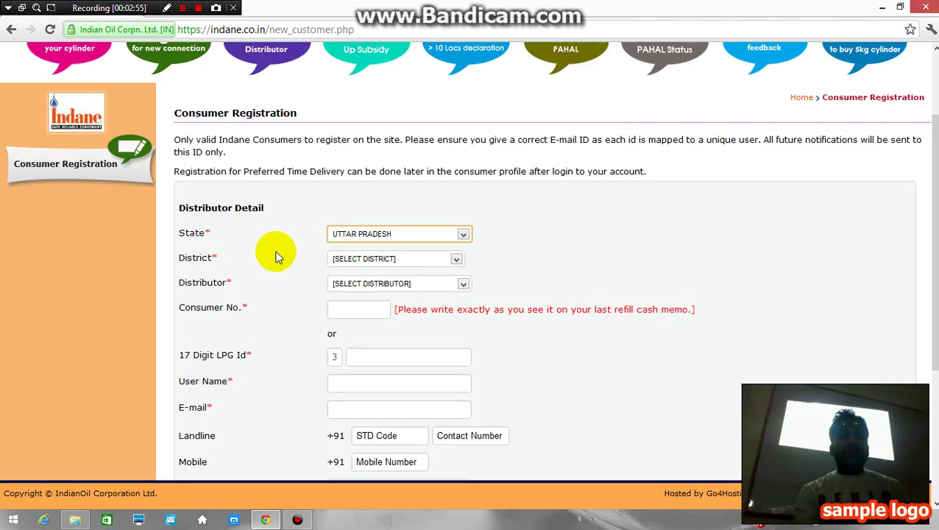
# Choose MEERUT as the district and RANA GAS SERVICE as the distributor.
pyautogui.click(397, 262)
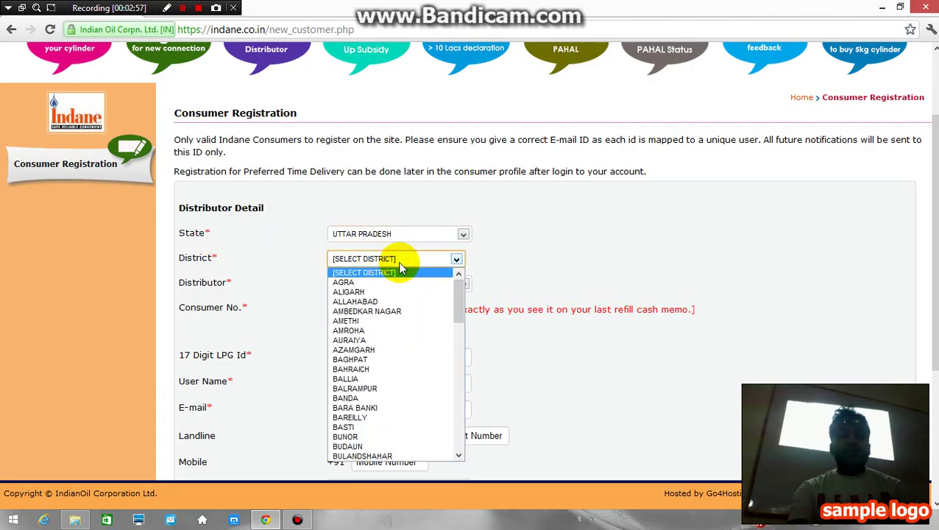
pyautogui.write('me')
pyautogui.press('Return')
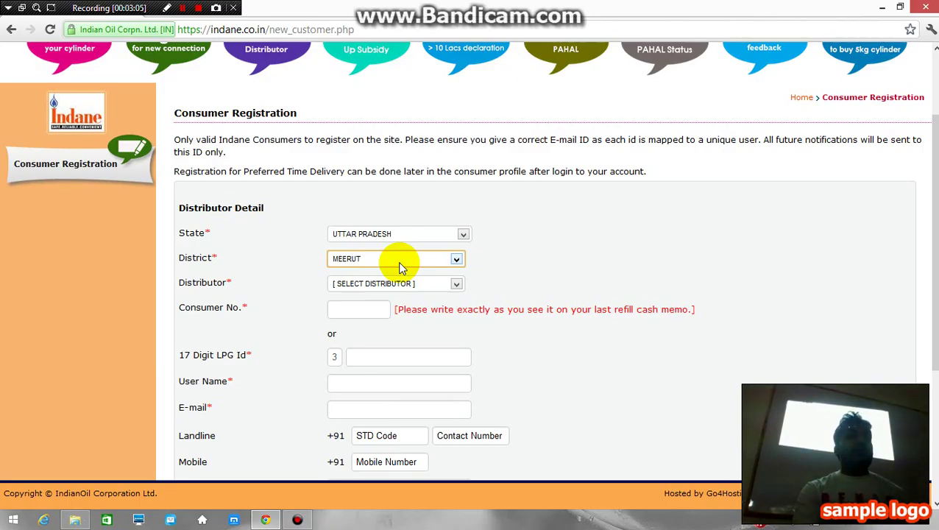
pyautogui.click(412, 283)
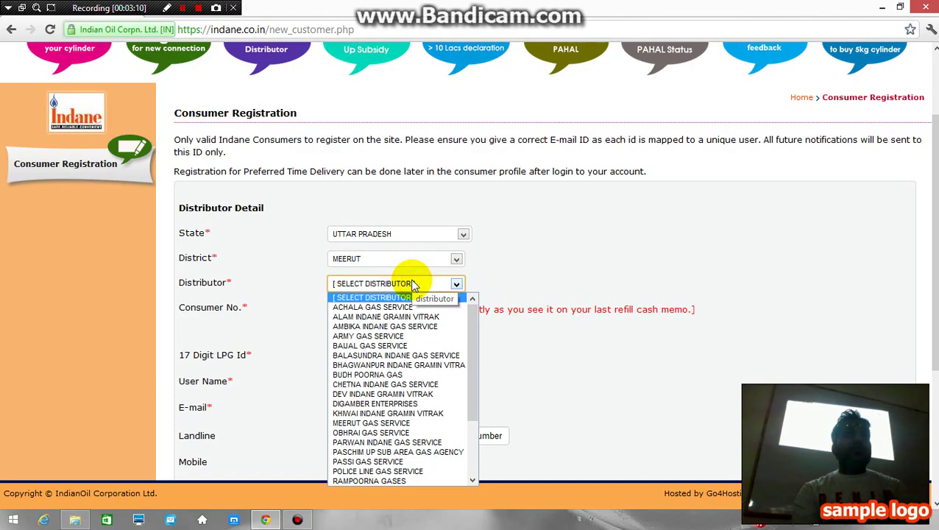
pyautogui.press('Down')
pyautogui.press('Down')
pyautogui.press('Down')
pyautogui.press('Up')
pyautogui.press('Up')
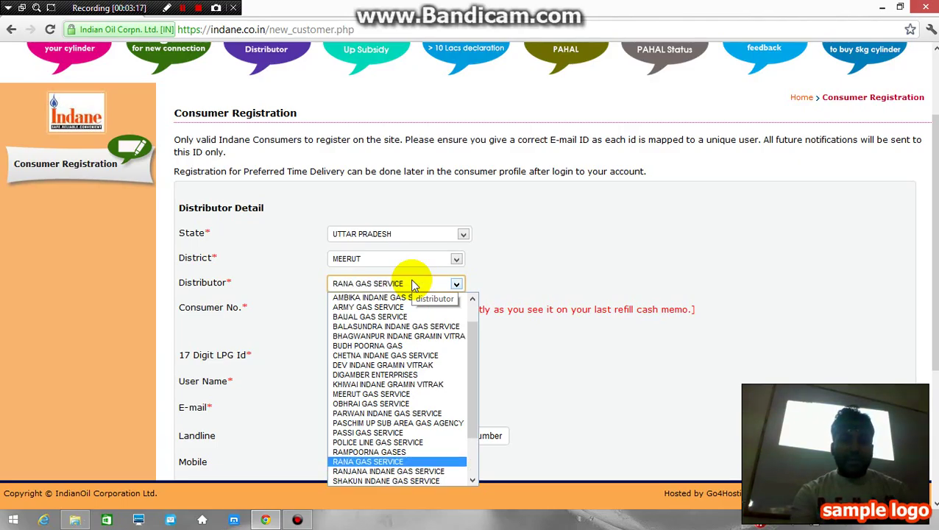
pyautogui.click(413, 284)
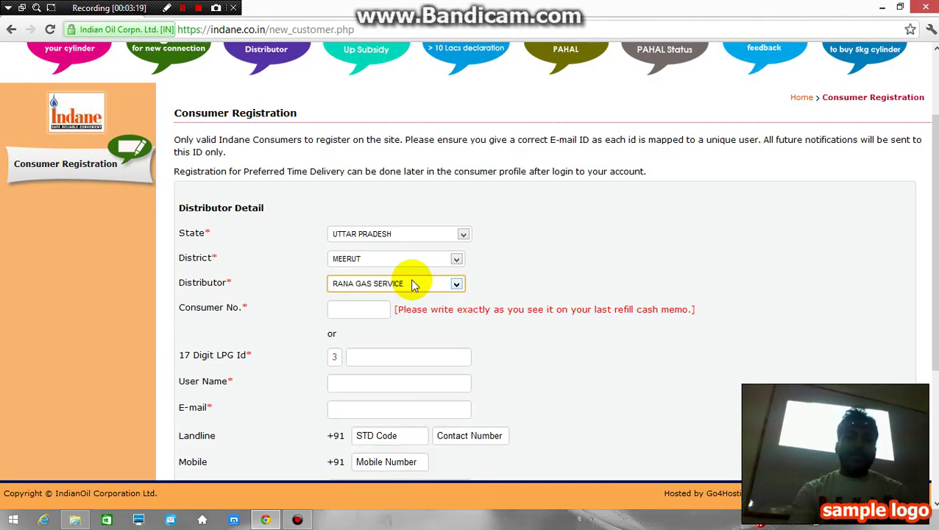
pyautogui.click(351, 310)
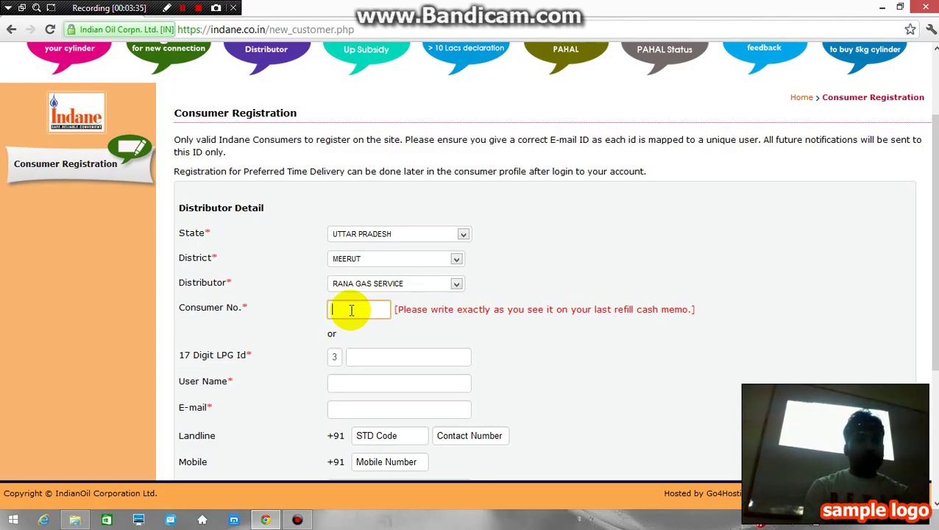
# Enter the consumer number and a user name, then move to E-mail to trigger validation.
pyautogui.write('99')
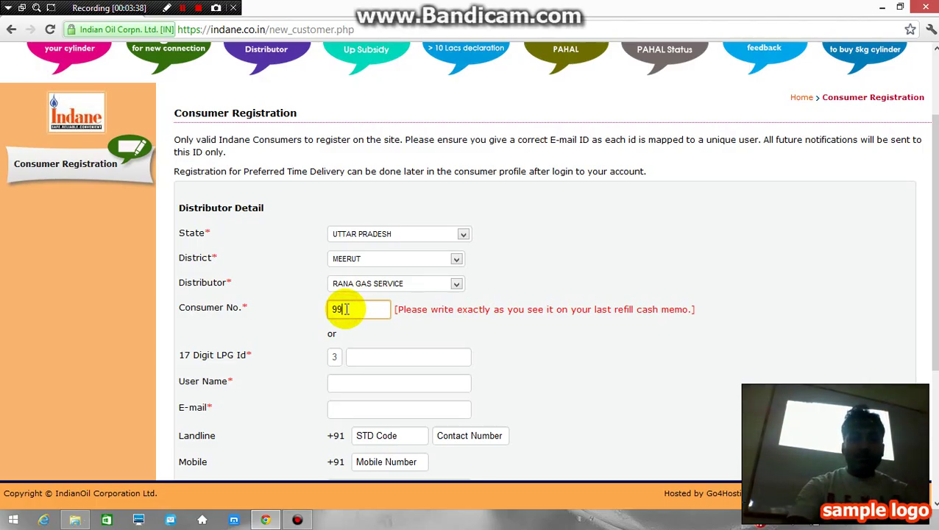
pyautogui.write('40')
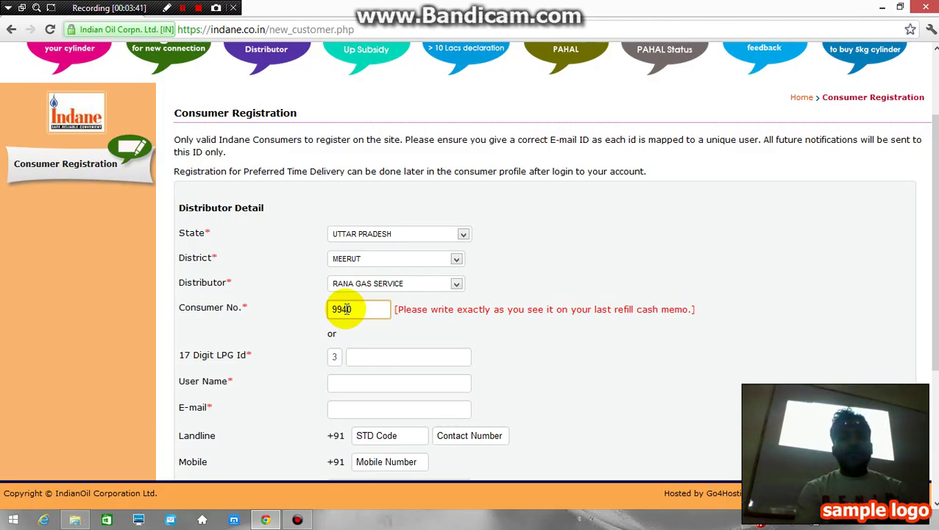
pyautogui.click(348, 381)
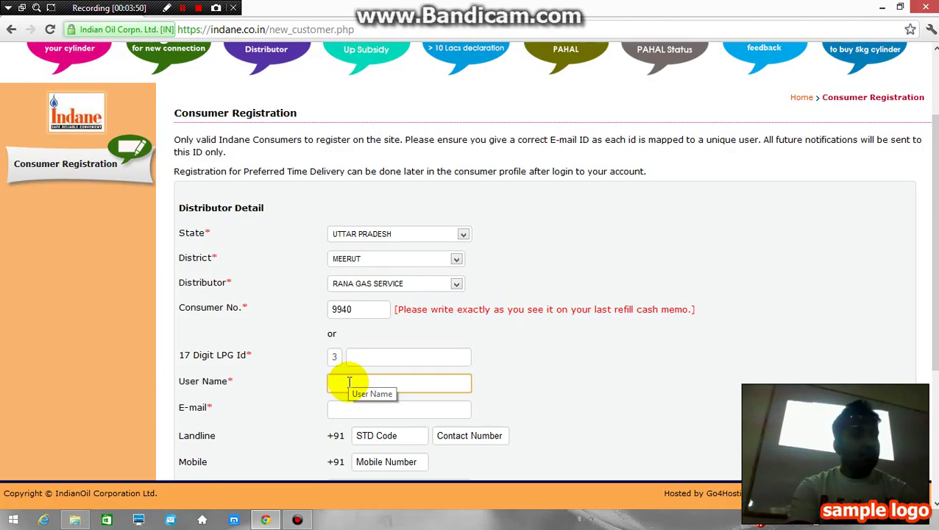
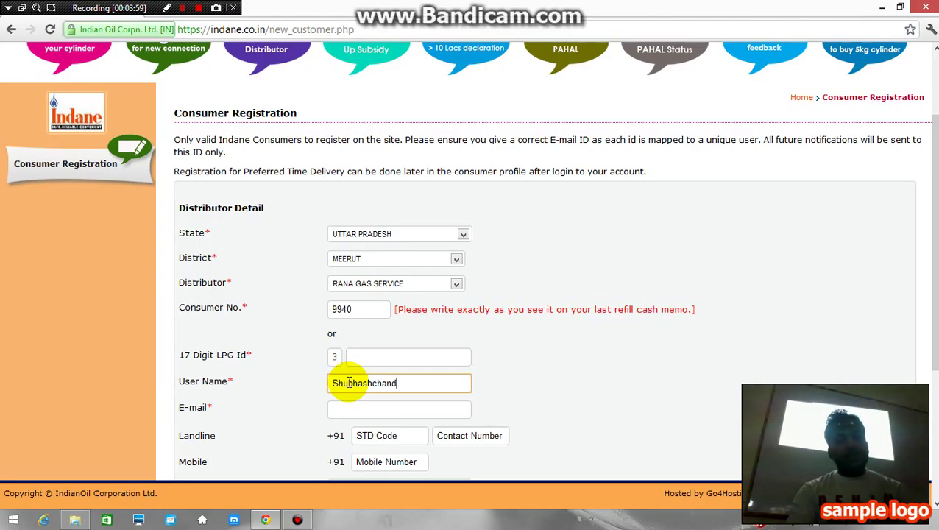
pyautogui.click(379, 409)
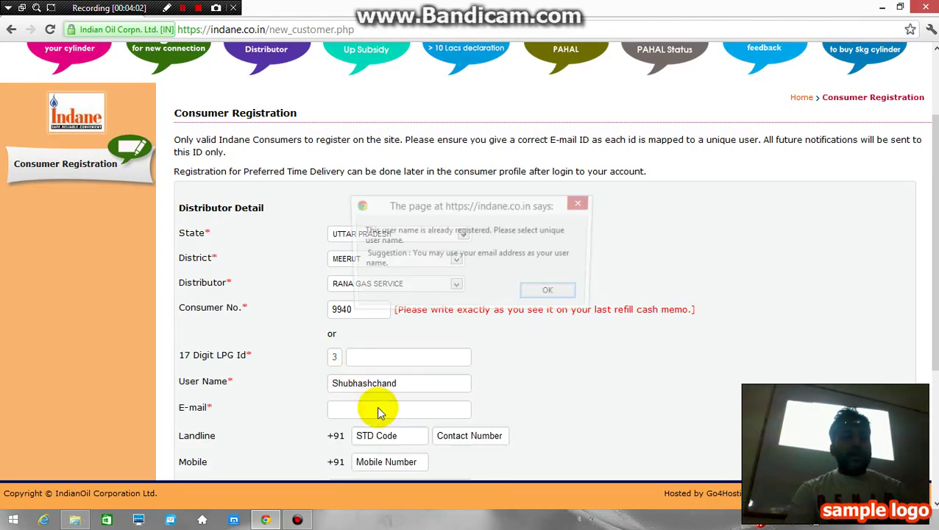
# Dismiss the already-registered alerts and try two different user names until one is accepted.
pyautogui.click(553, 291)
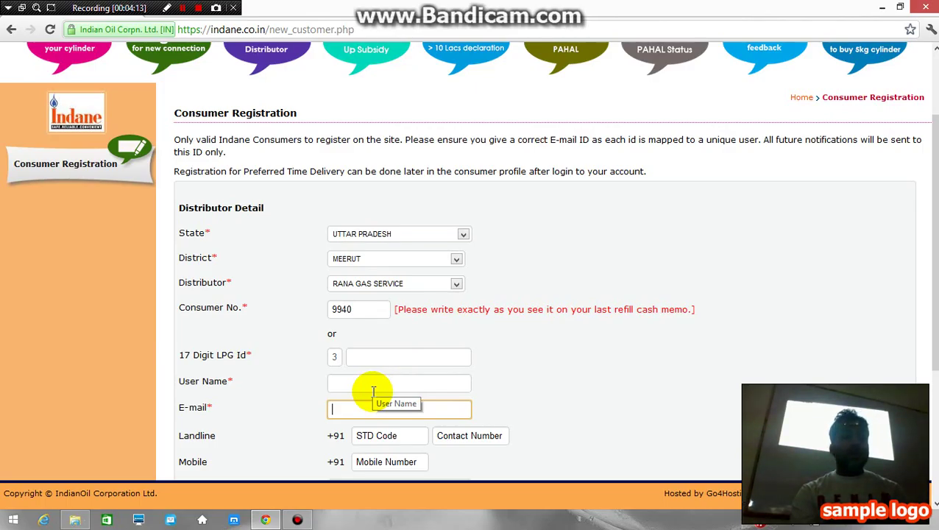
pyautogui.click(373, 389)
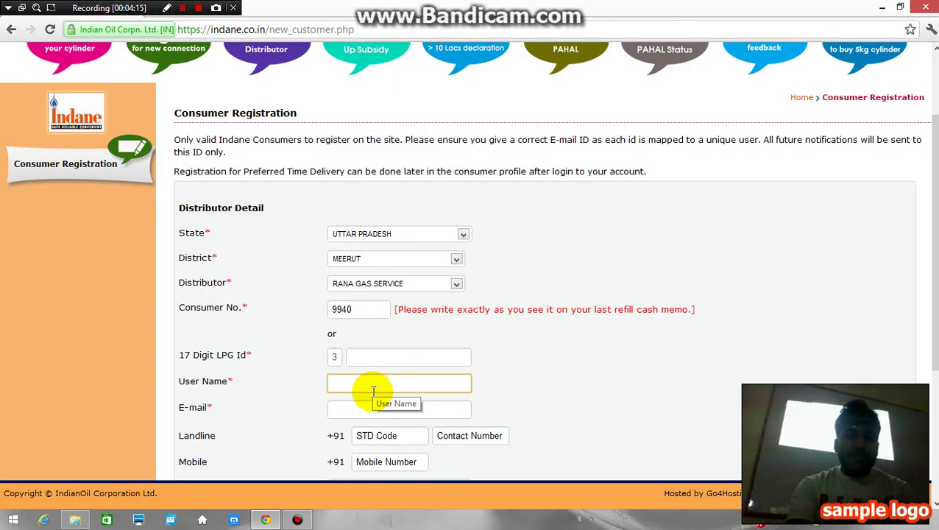
pyautogui.write('su')
pyautogui.press('BackSpace')
pyautogui.write('aks')
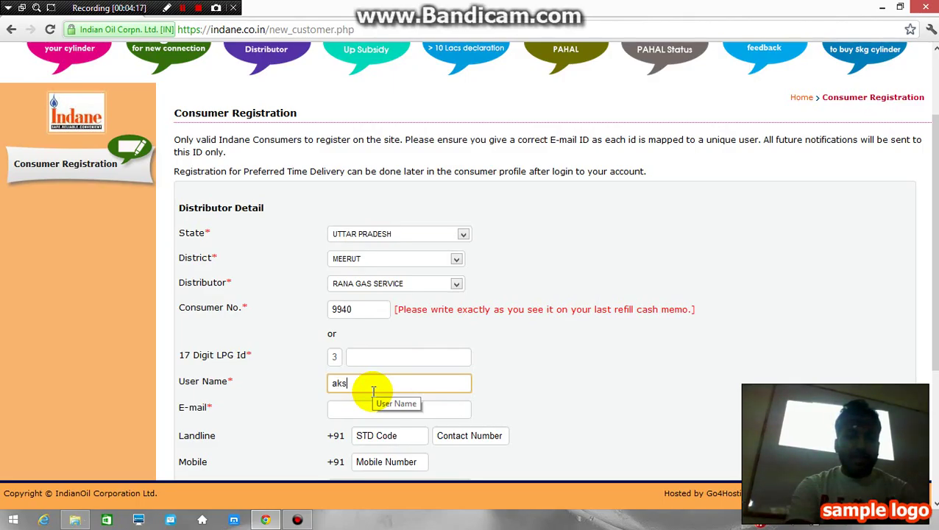
pyautogui.write('hay')
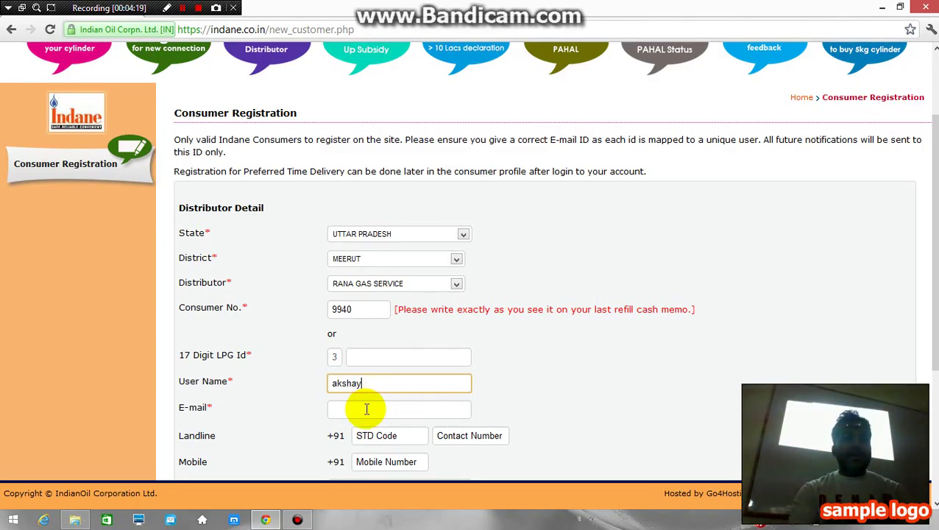
pyautogui.click(366, 411)
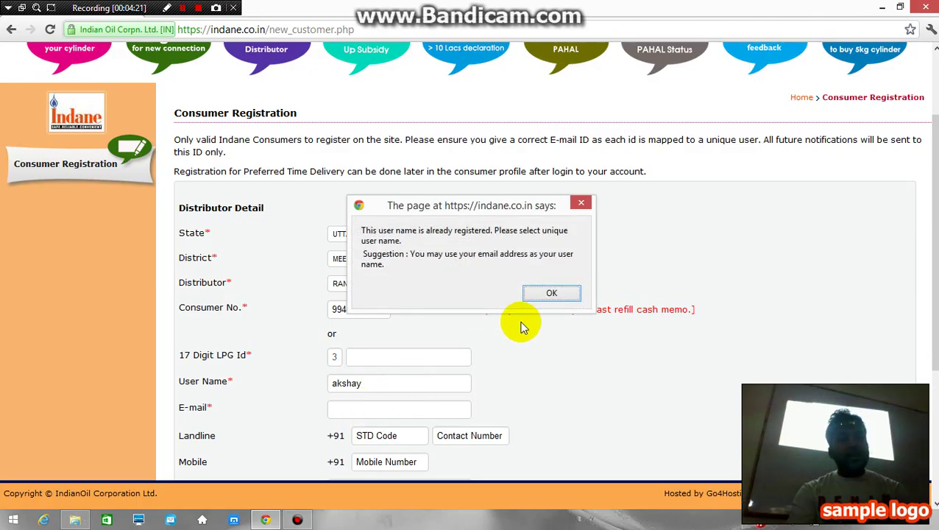
pyautogui.click(551, 292)
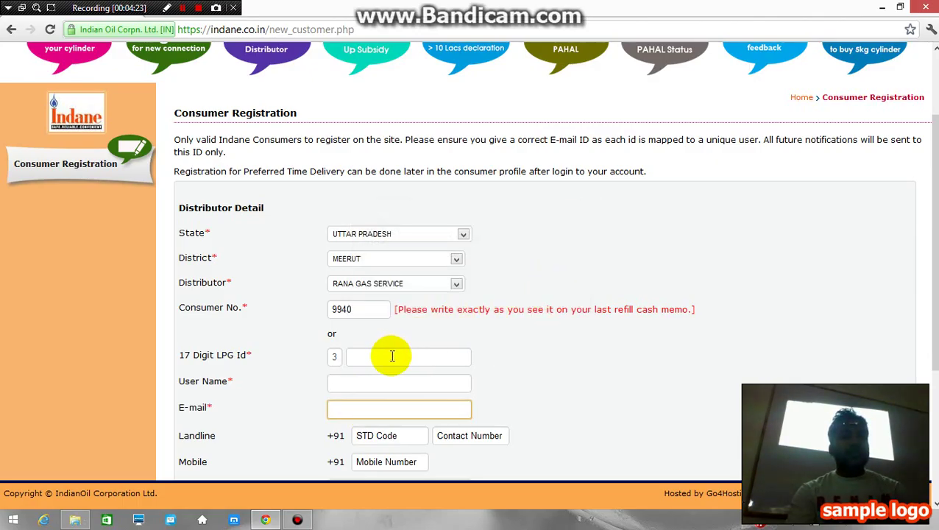
pyautogui.click(369, 378)
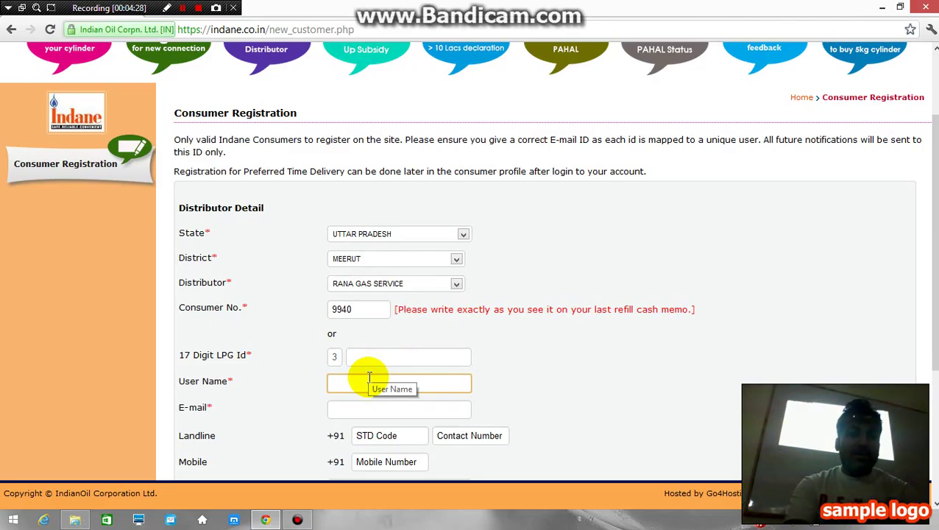
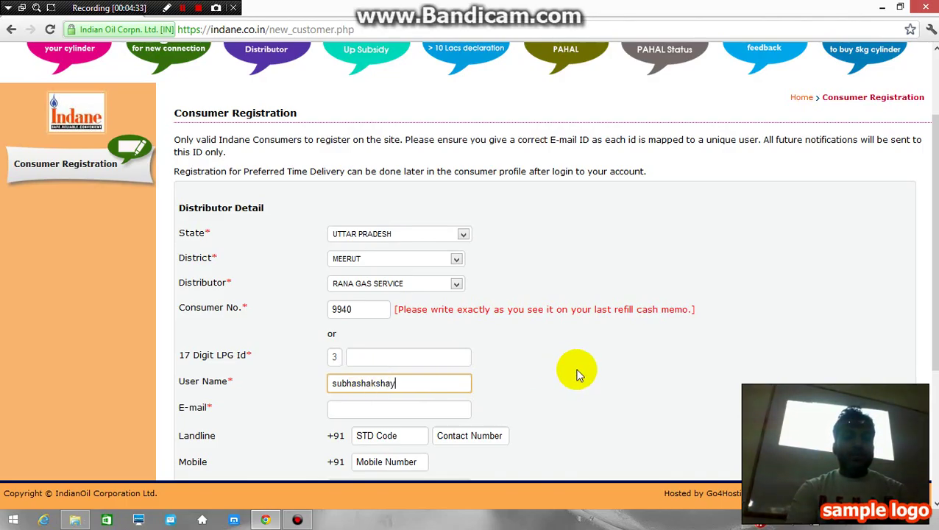
# Fill in the customer's e-mail address in the E-mail field.
pyautogui.click(440, 406)
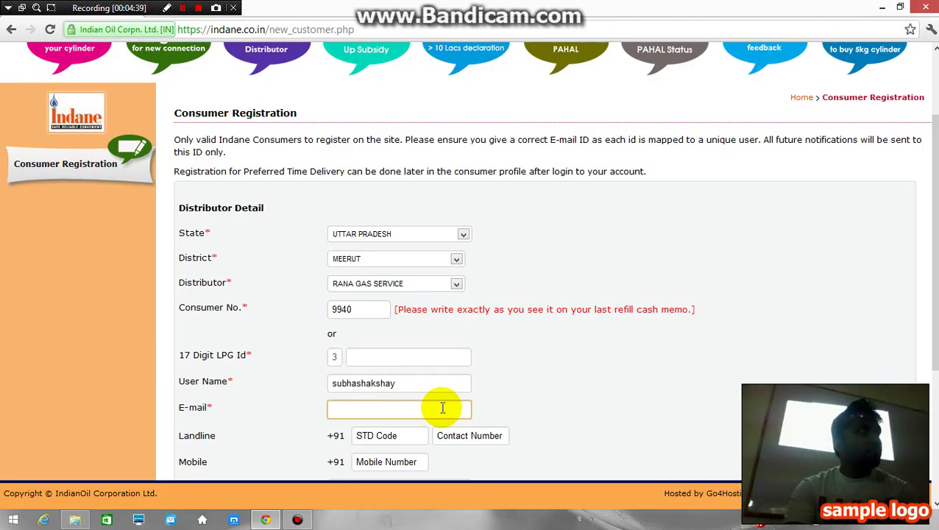
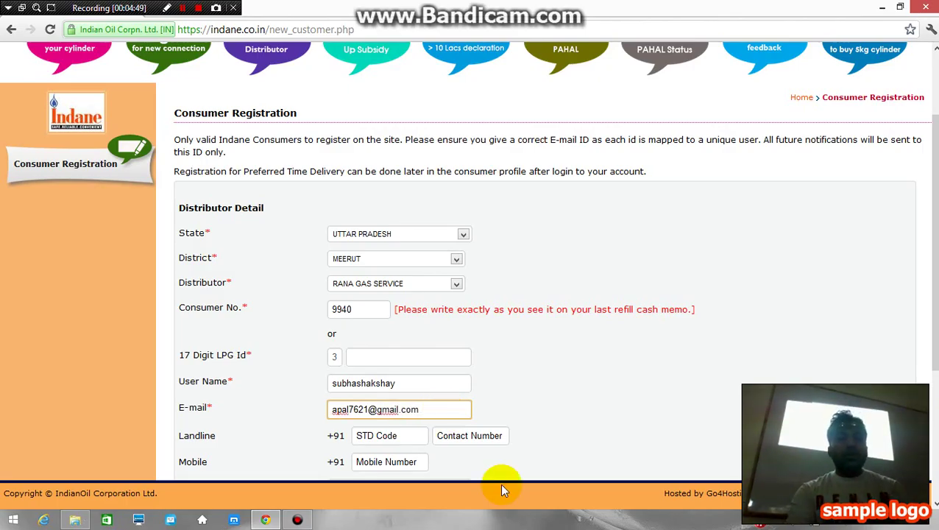
pyautogui.click(381, 439)
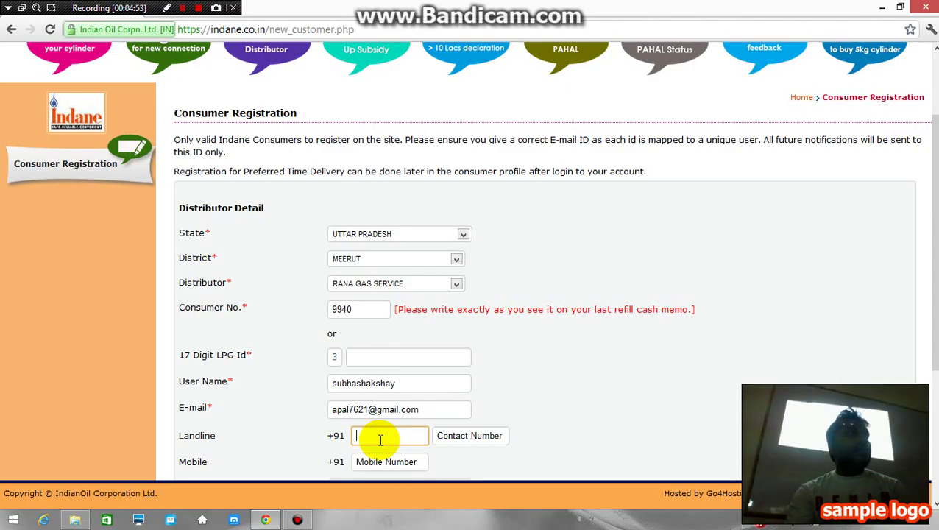
# Leave the landline empty and enter the customer's mobile number.
pyautogui.click(597, 414)
pyautogui.scroll(-2, 598, 414)
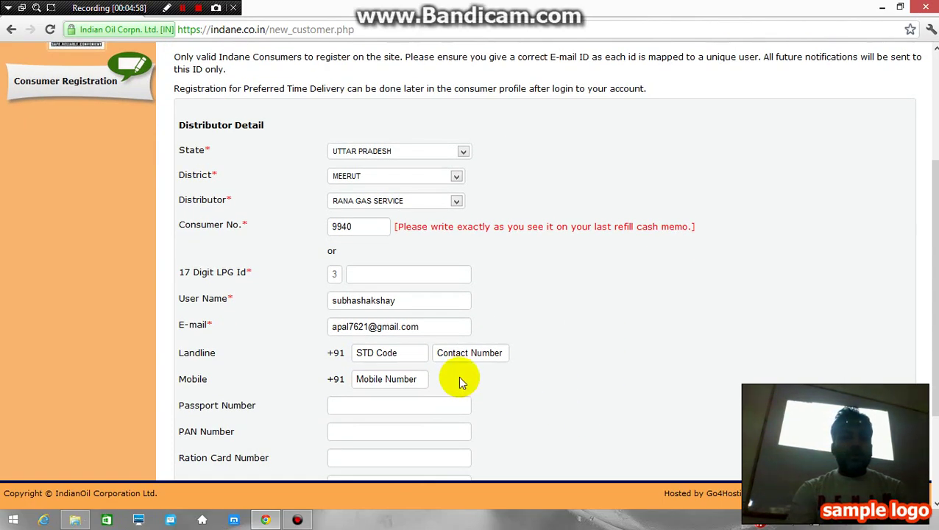
pyautogui.click(381, 377)
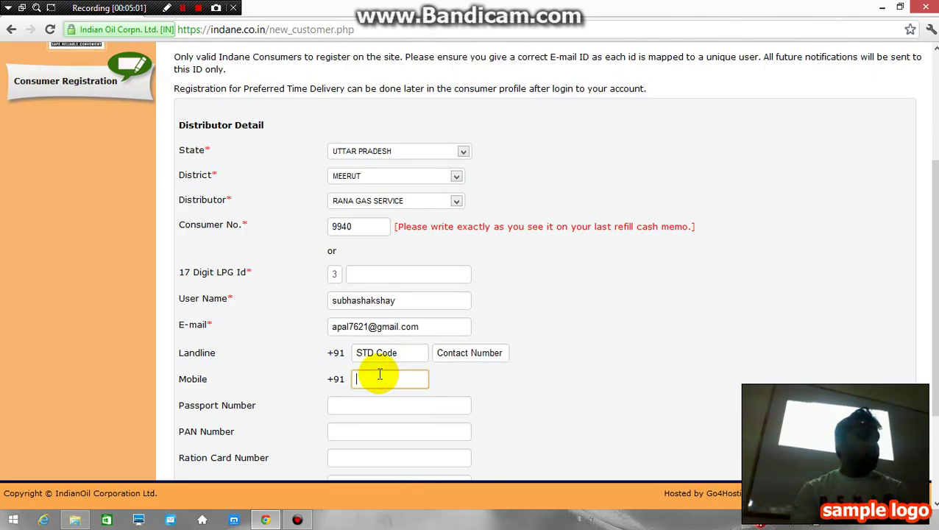
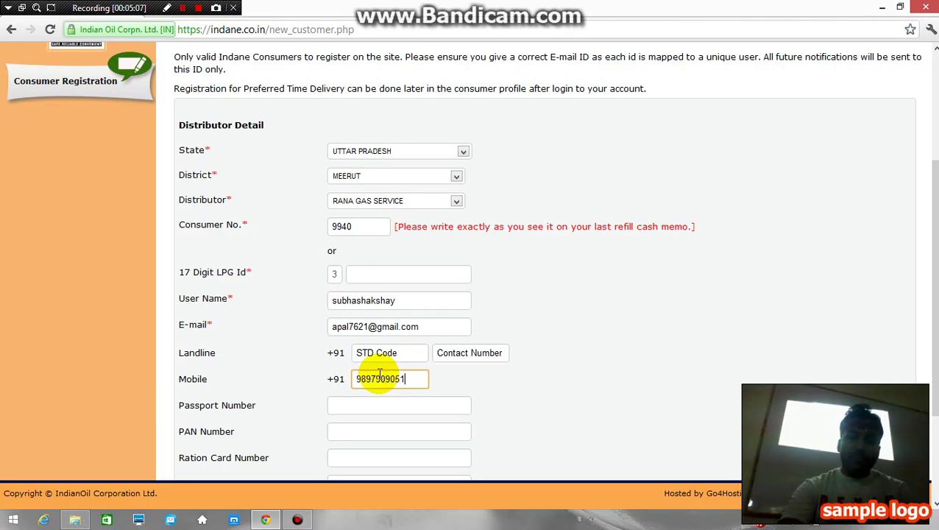
pyautogui.click(571, 375)
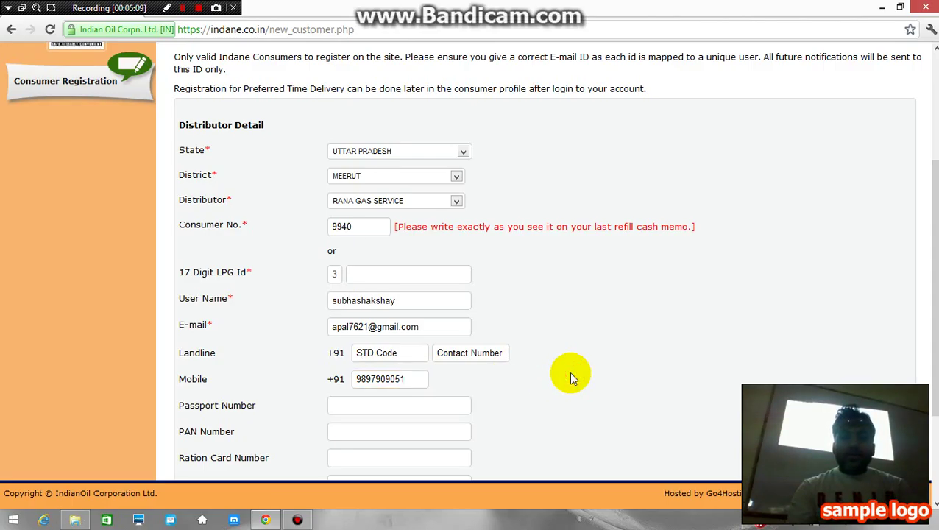
# Type the security code shown in the image and scroll down to the terms.
pyautogui.scroll(-3, 572, 375)
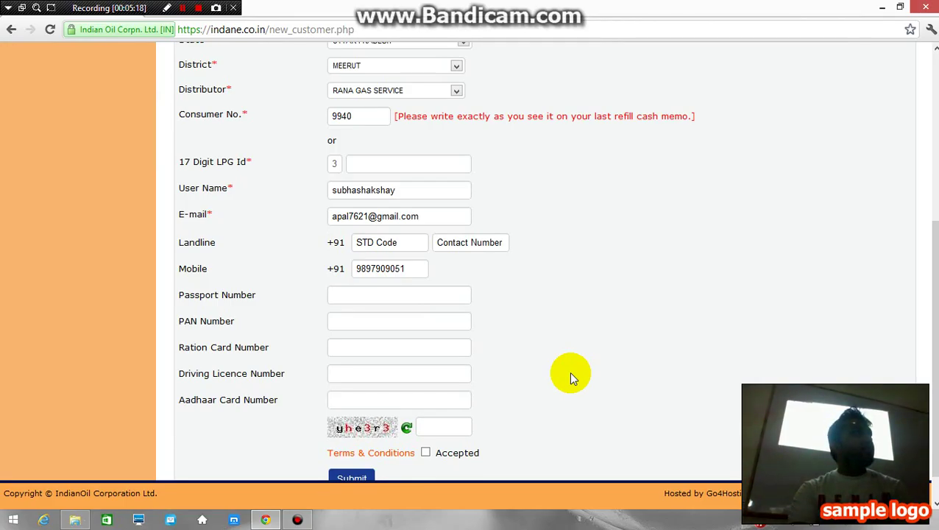
pyautogui.click(453, 426)
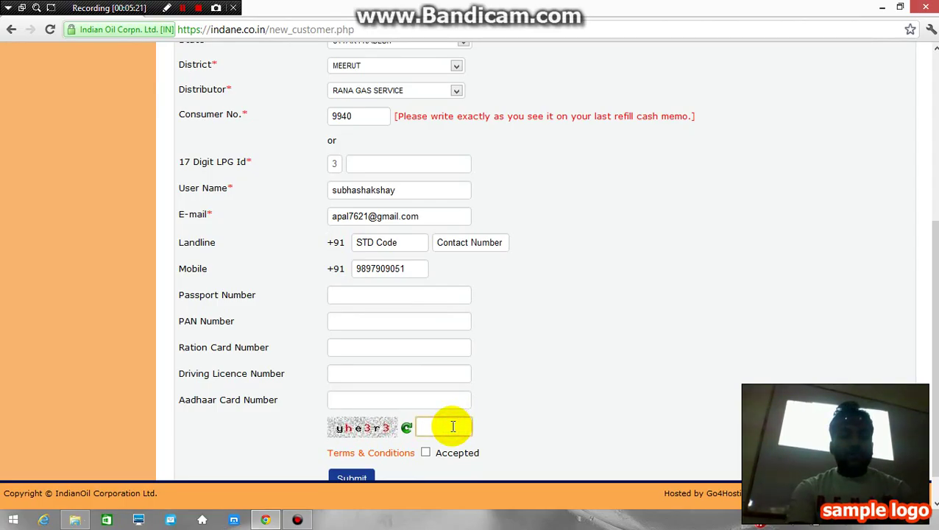
pyautogui.write('yhe')
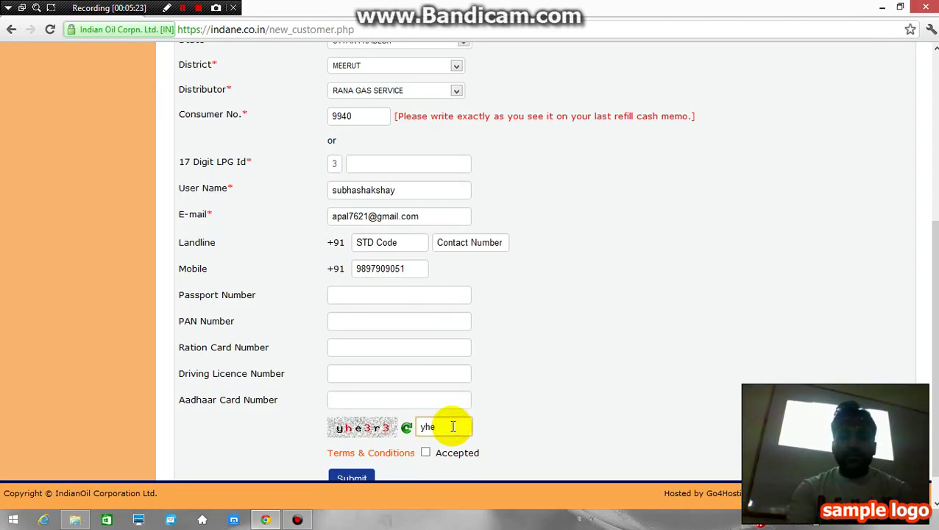
pyautogui.write('3r3')
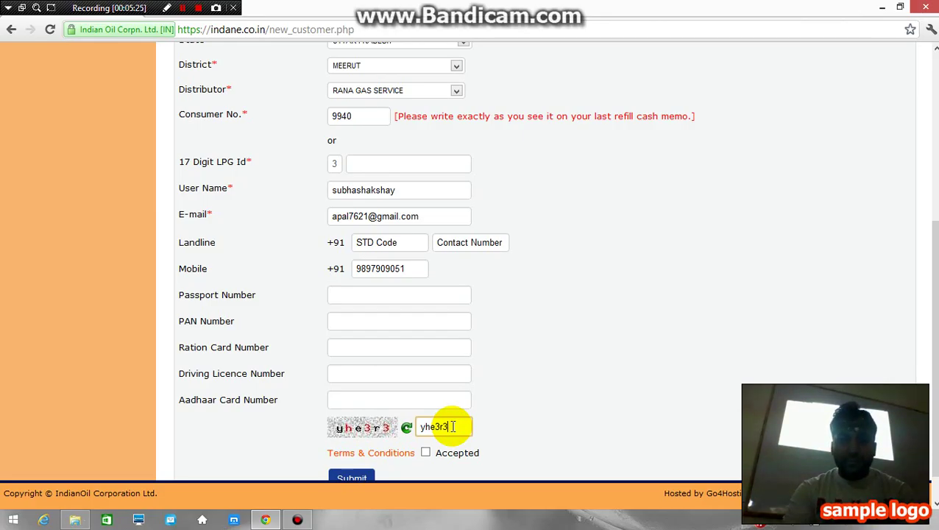
pyautogui.click(516, 417)
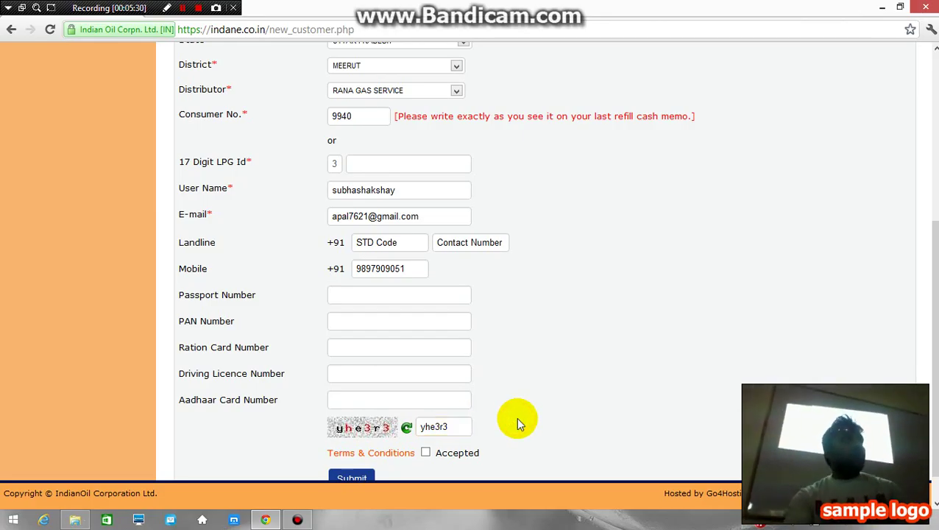
pyautogui.scroll(-1, 491, 417)
pyautogui.scroll(-1, 491, 417)
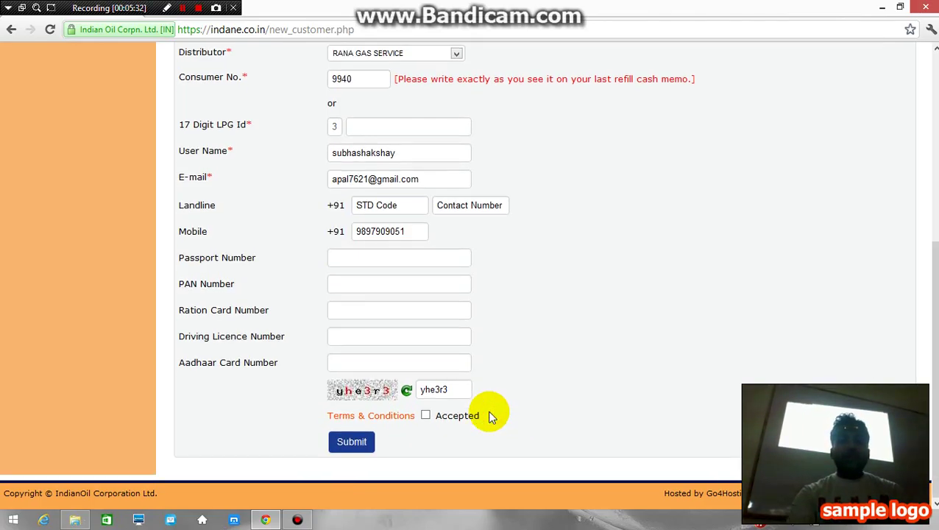
# Accept the terms, submit, and dismiss the alert requiring at least two ID proofs.
pyautogui.click(425, 417)
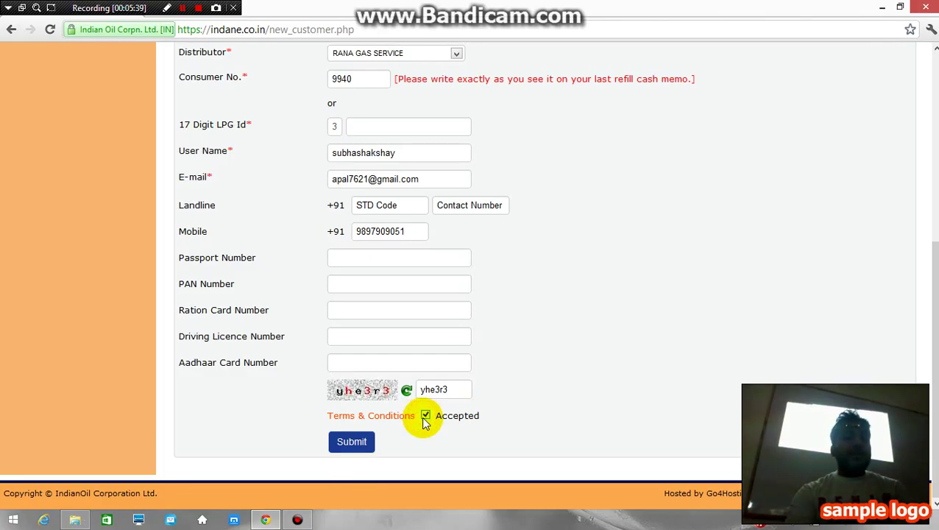
pyautogui.click(352, 443)
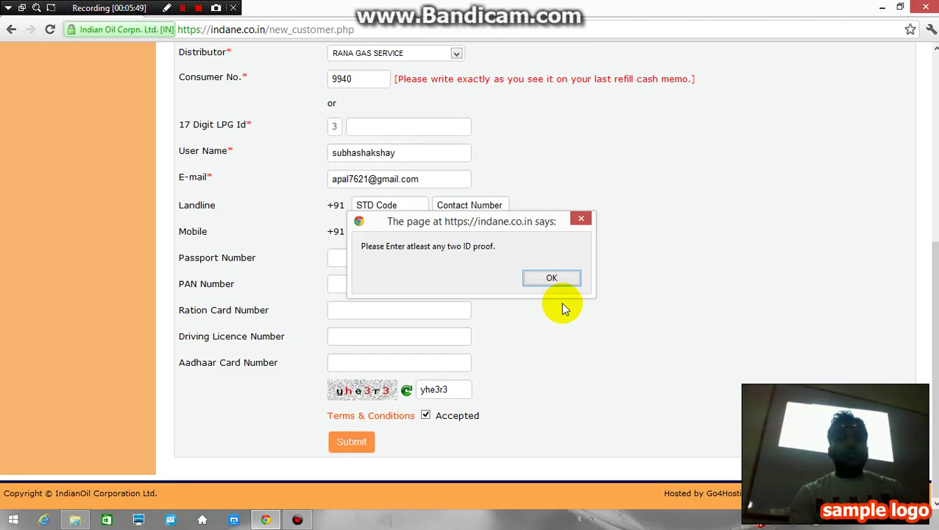
pyautogui.click(558, 279)
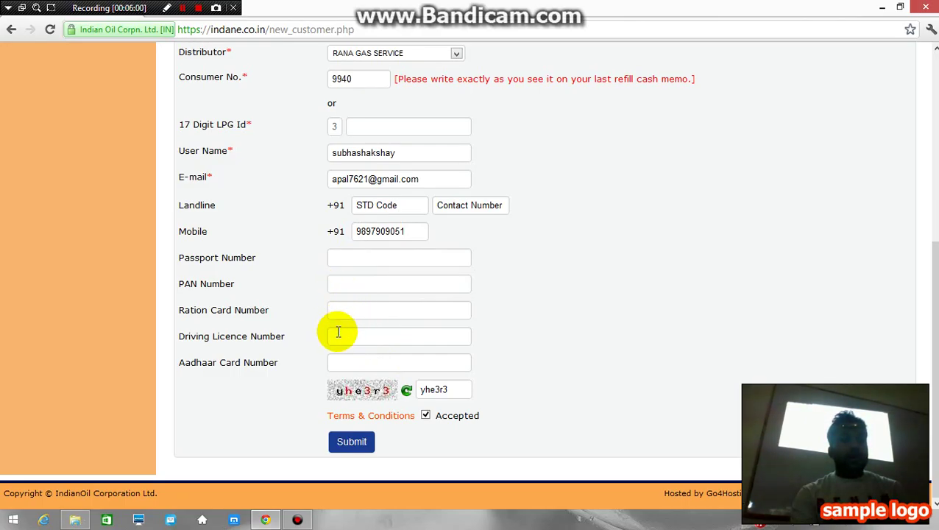
pyautogui.click(332, 286)
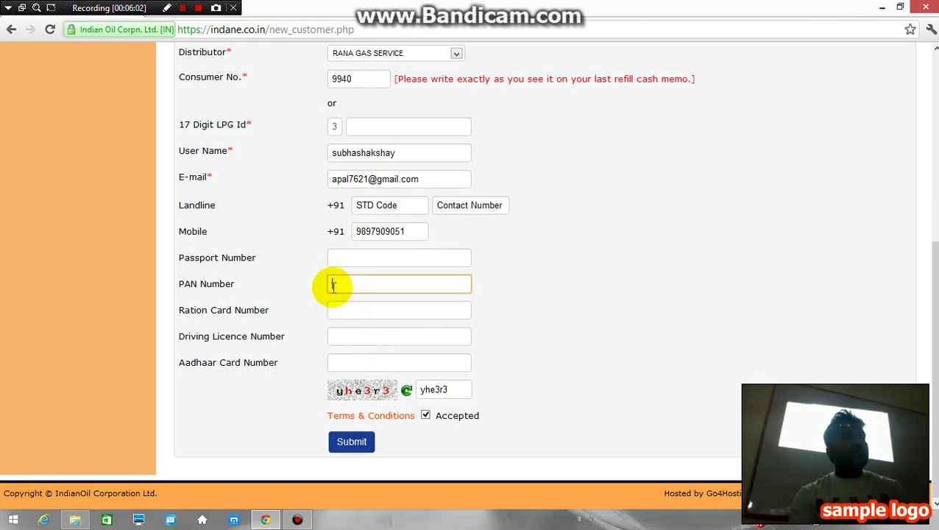
# Move to the Aadhaar number field, then scroll back to the top of the form.
pyautogui.click(353, 357)
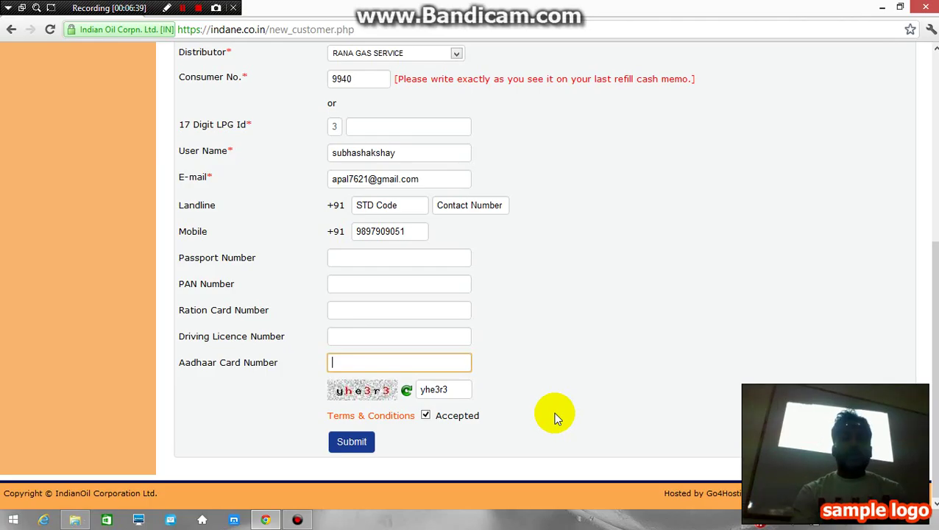
pyautogui.scroll(5, 555, 418)
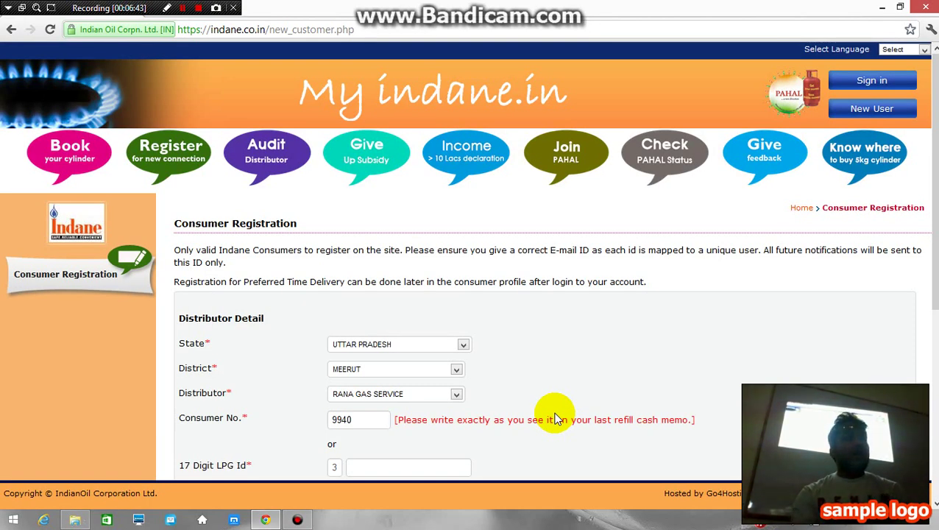
# Open consumer Sign in and submit the account username, password and security code.
pyautogui.click(874, 87)
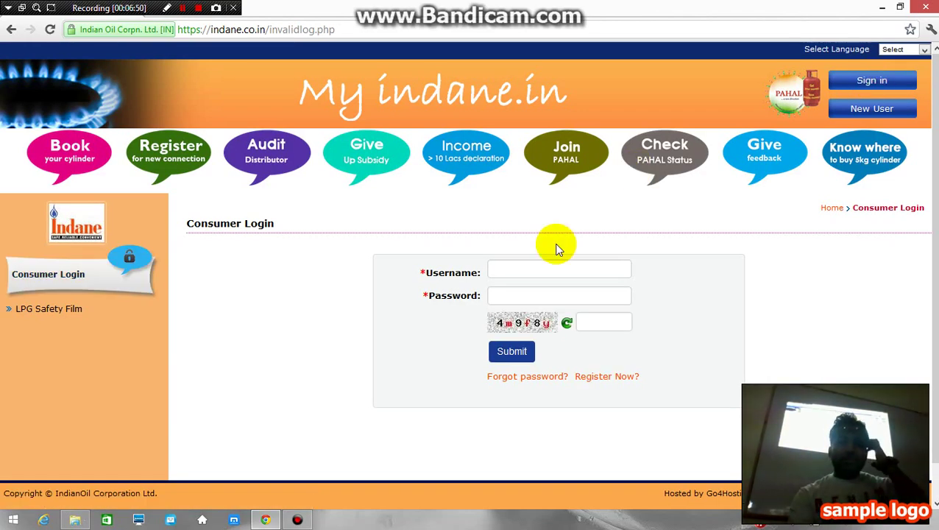
pyautogui.click(548, 269)
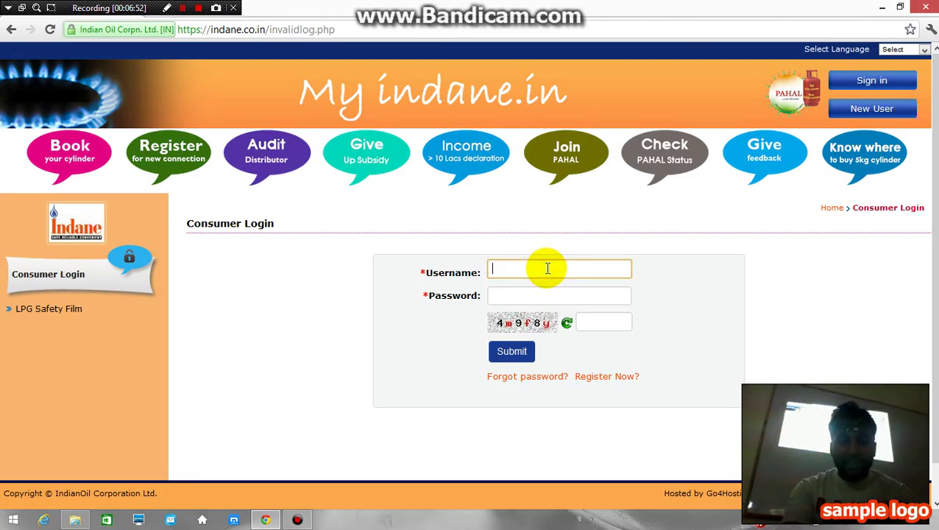
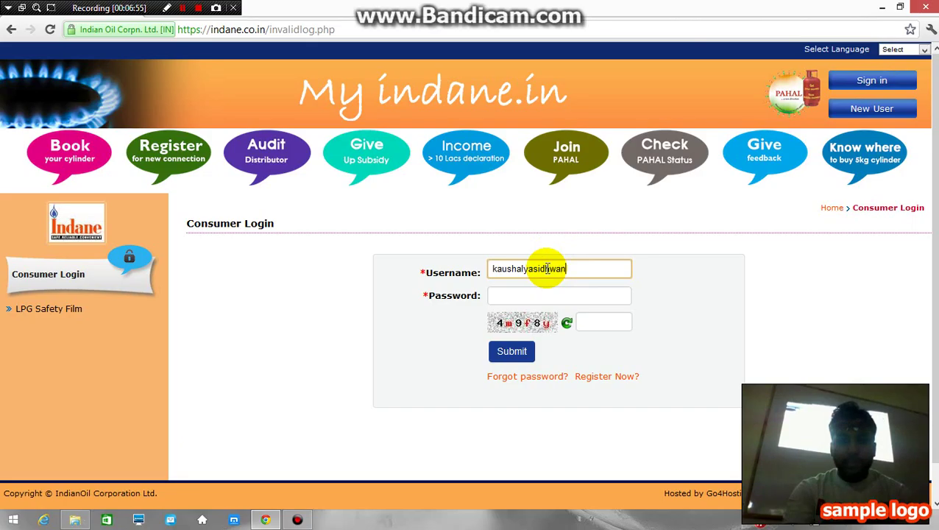
pyautogui.press('Tab')
pyautogui.write('****')
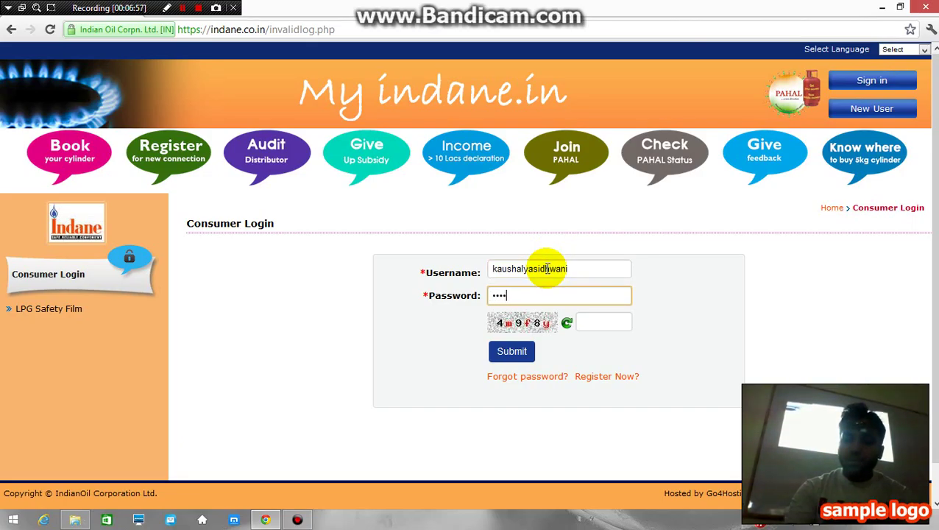
pyautogui.write('******')
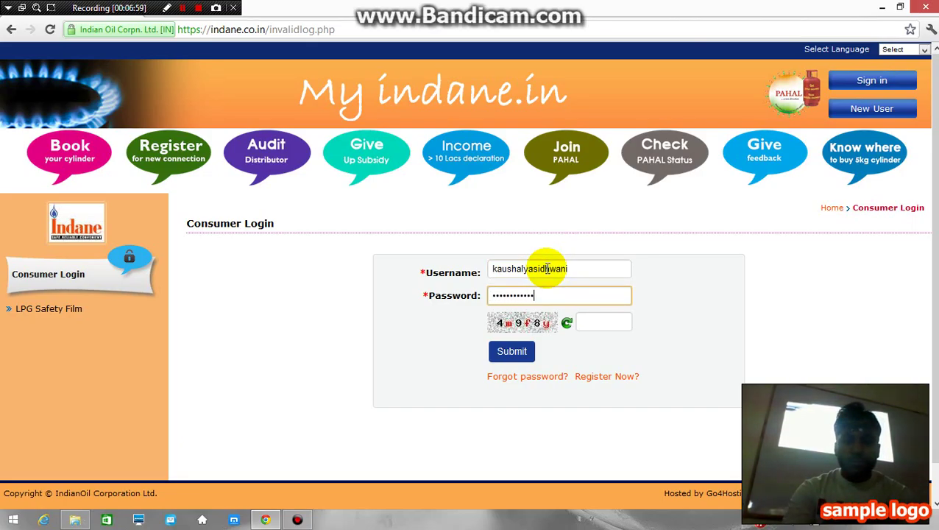
pyautogui.press('Return')
pyautogui.click(548, 276)
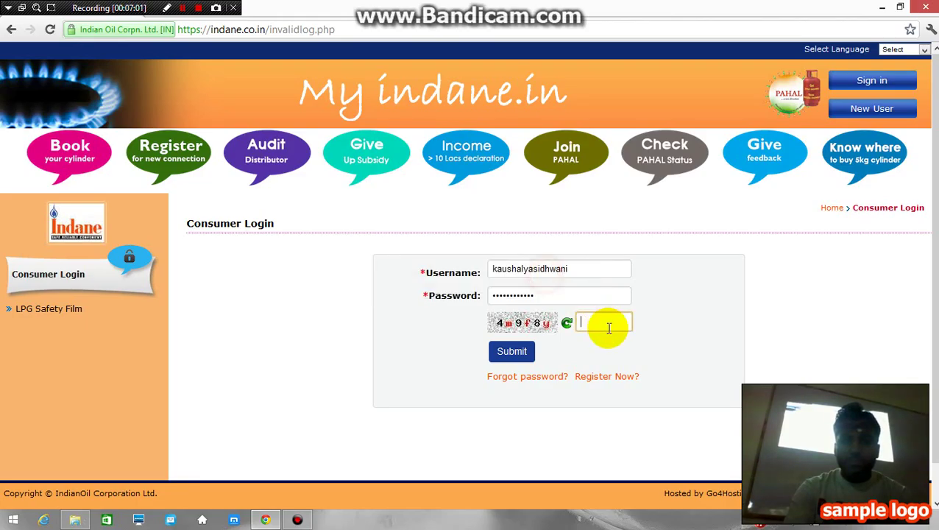
pyautogui.write('4m9f8')
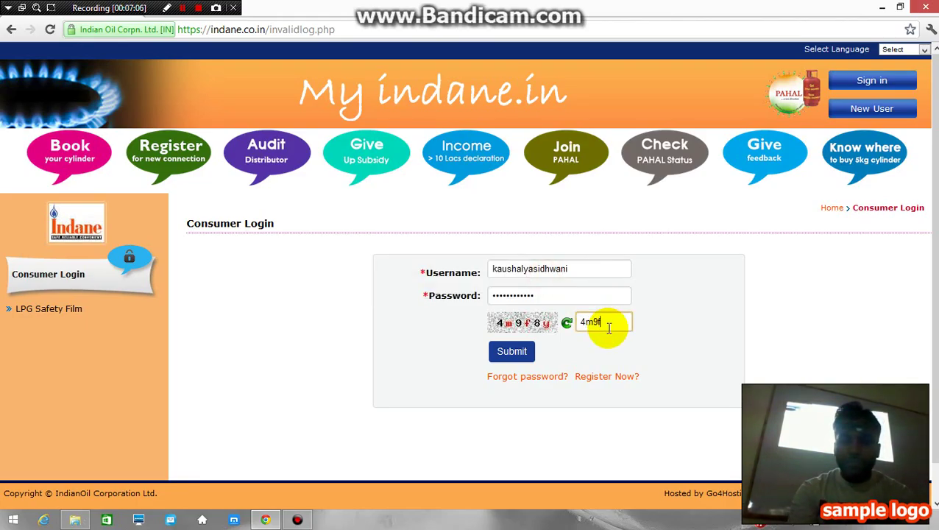
pyautogui.write('y')
pyautogui.click(505, 354)
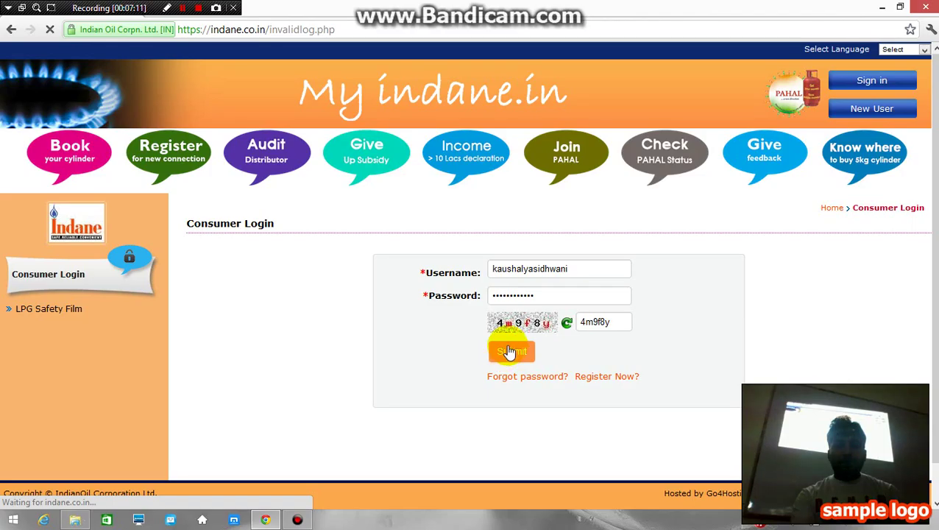
# Retype the password and resubmit, receiving the Invalid Username or Password error.
pyautogui.click(540, 296)
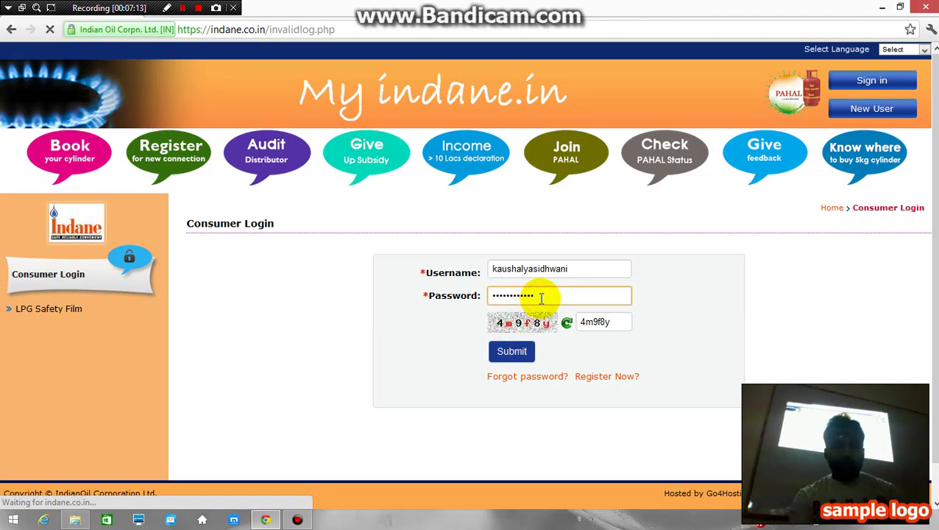
pyautogui.doubleClick(540, 295)
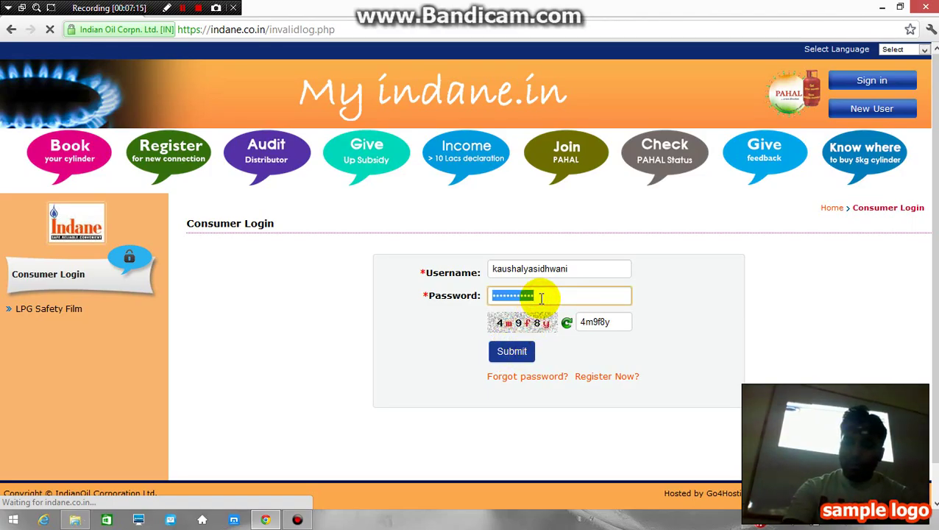
pyautogui.write('******')
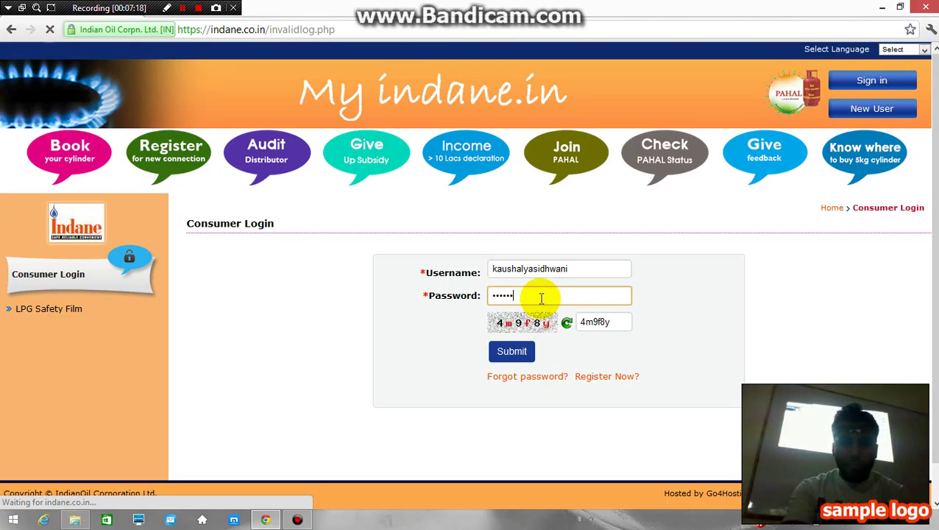
pyautogui.write('*')
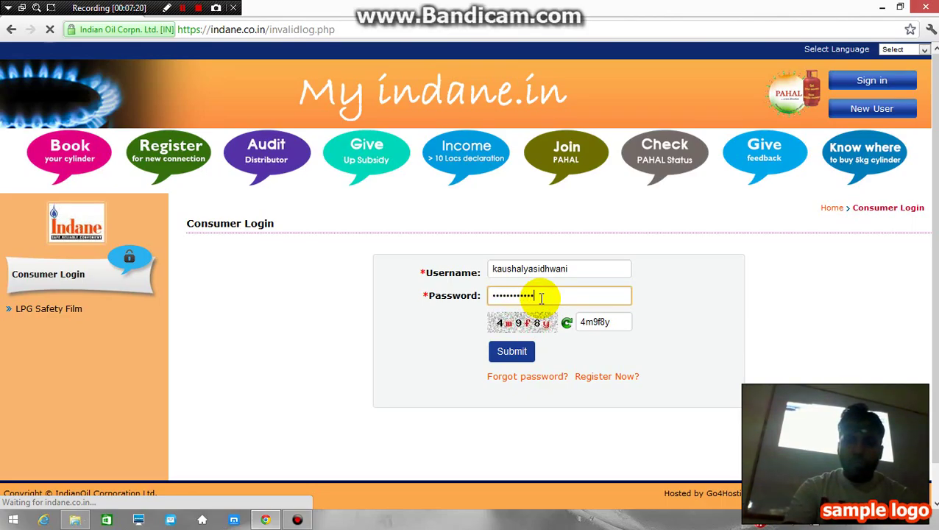
pyautogui.click(513, 353)
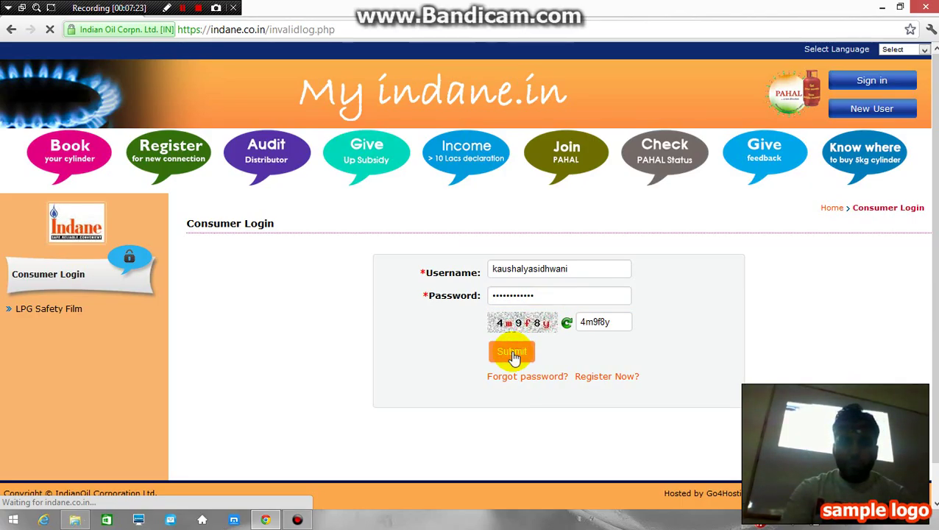
pyautogui.click(547, 293)
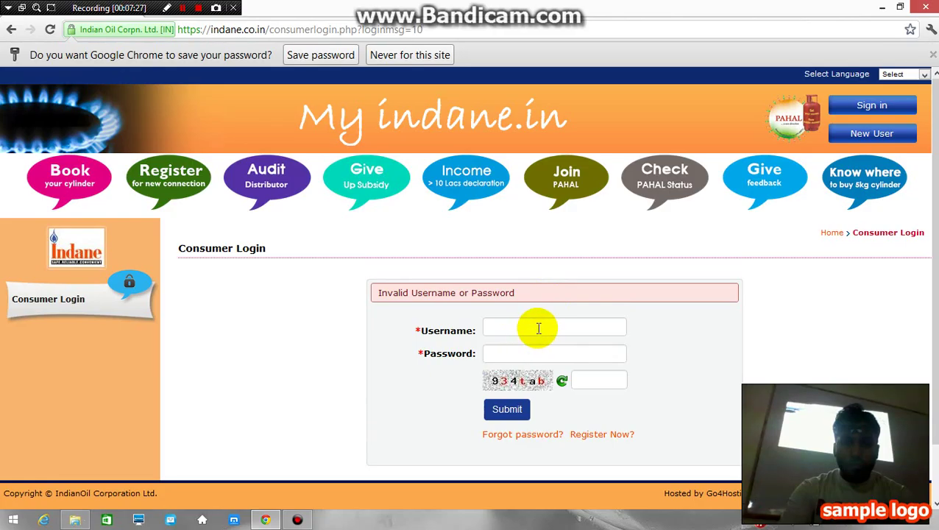
# Sign in to MyIndane with the suggested username, the account password and the image security code.
pyautogui.click(539, 328)
pyautogui.write('kau')
pyautogui.press('Down')
pyautogui.press('Tab')
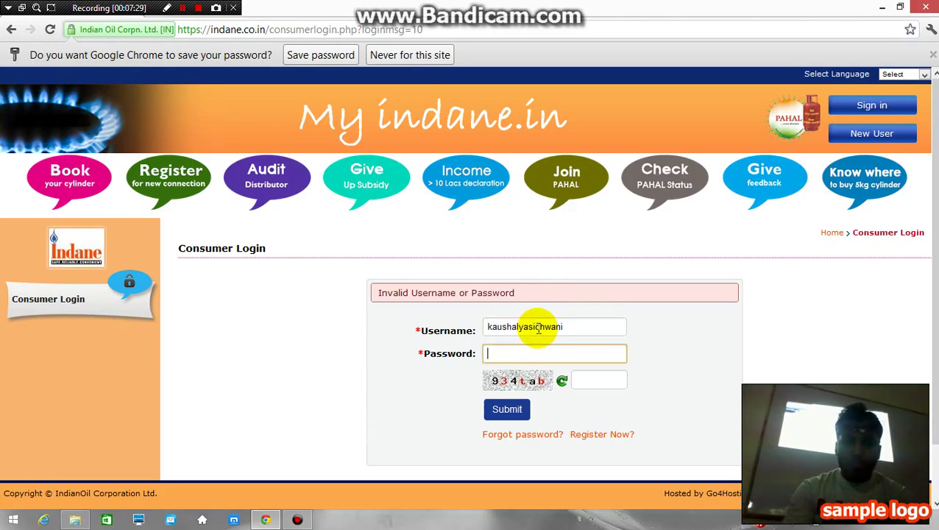
pyautogui.write('***')
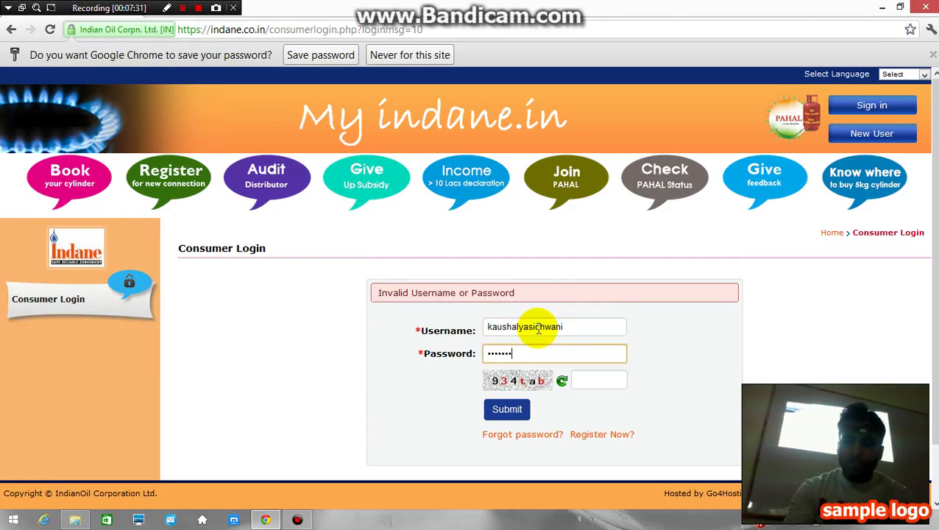
pyautogui.write('*')
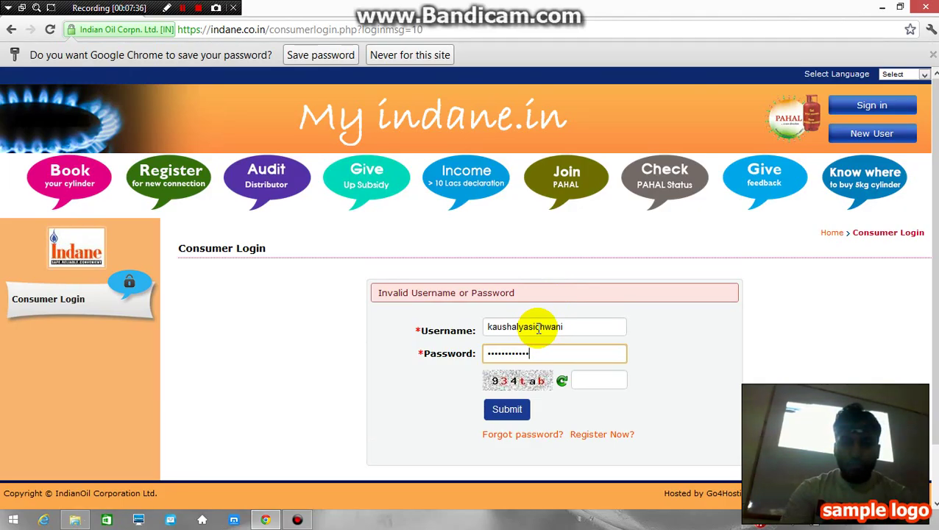
pyautogui.click(593, 379)
pyautogui.write('9')
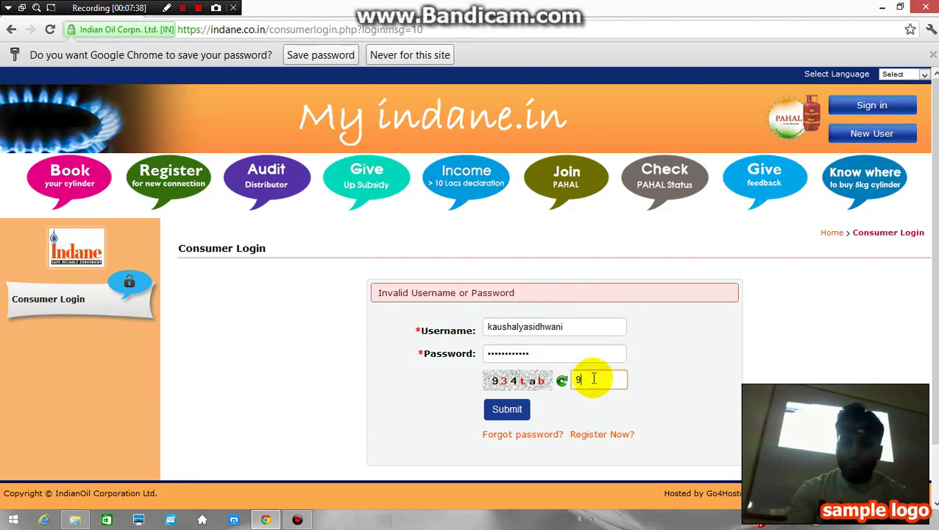
pyautogui.write('34tab')
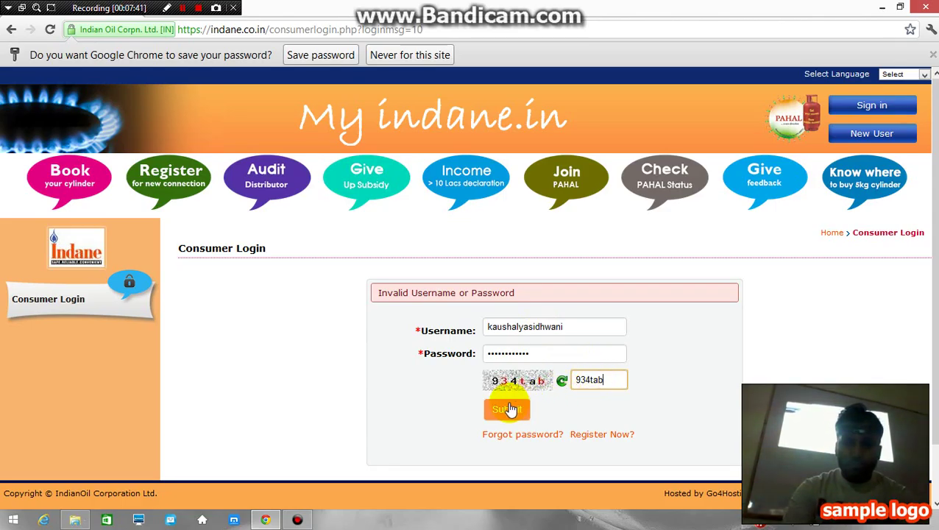
pyautogui.click(508, 409)
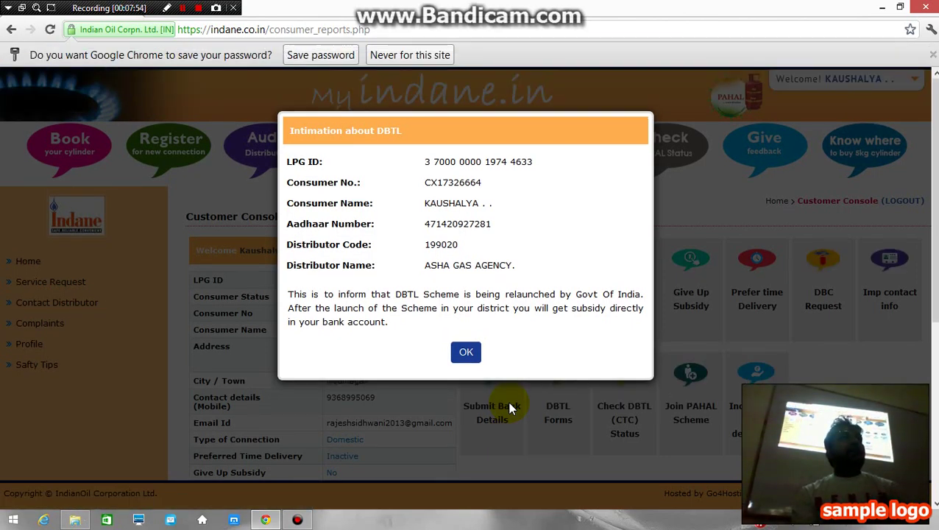
# Close the 'Intimation about DBTL' notice with OK.
pyautogui.click(471, 346)
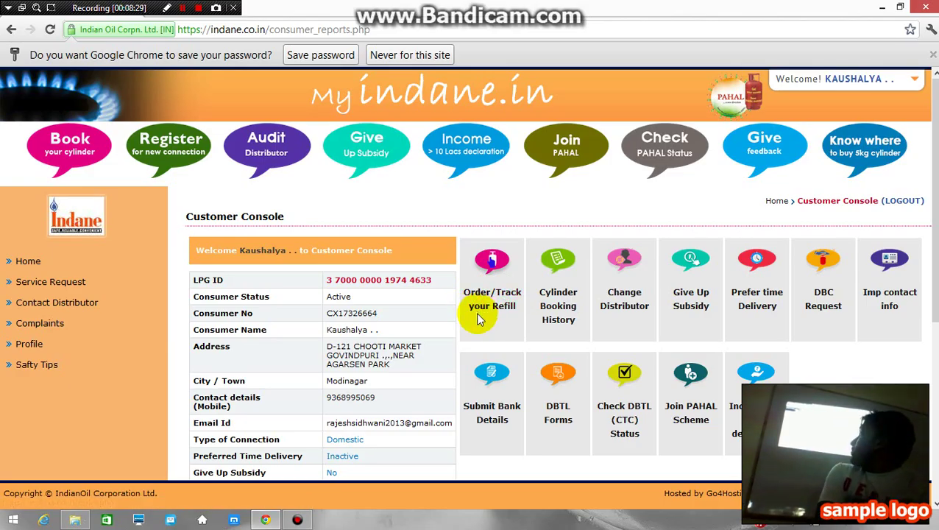
pyautogui.click(483, 312)
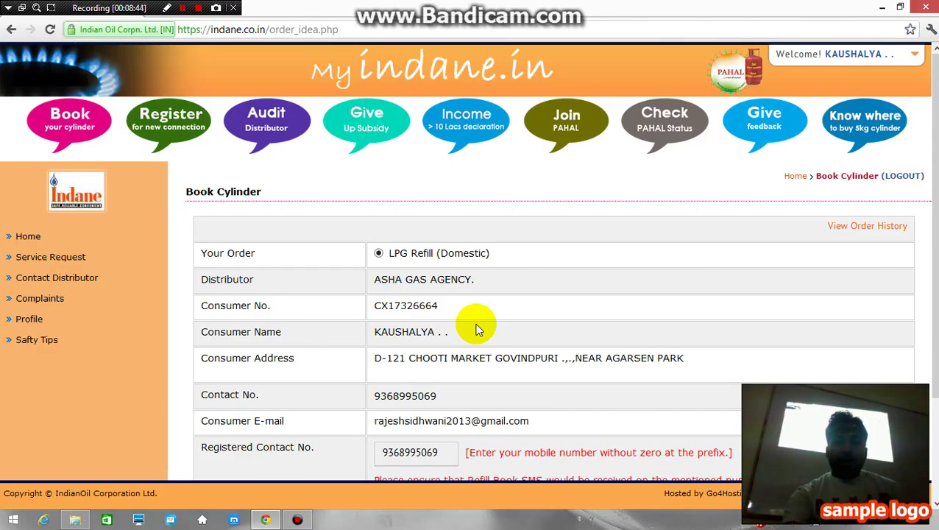
pyautogui.scroll(-2, 476, 329)
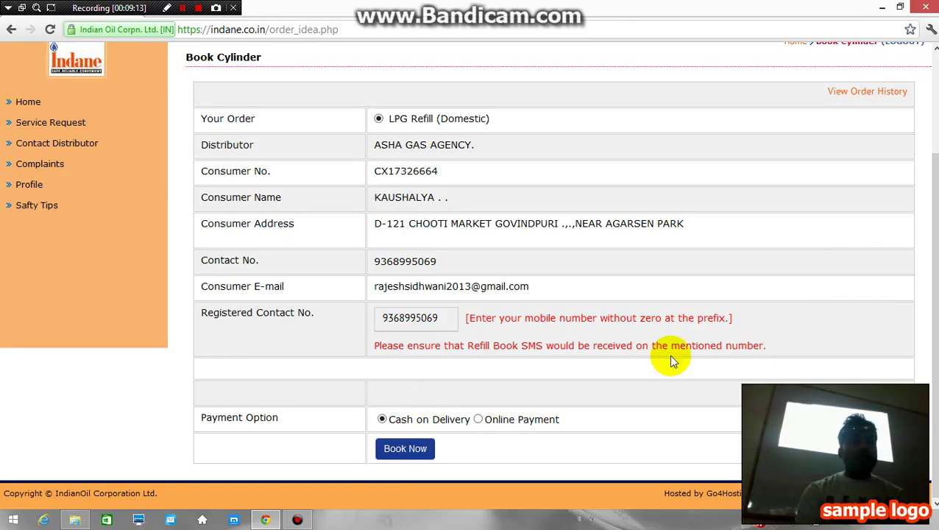
pyautogui.click(22, 103)
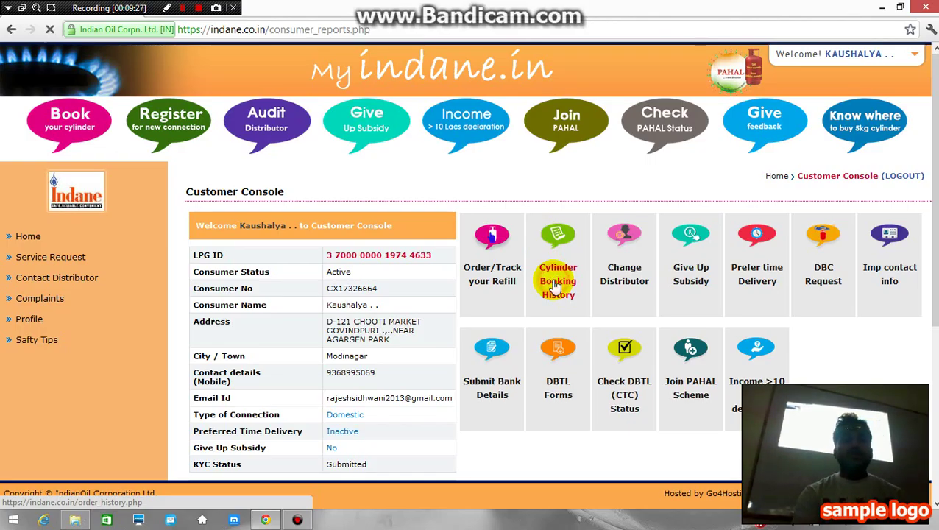
# Open Cylinder Booking History and scroll through the delivered refill orders.
pyautogui.click(556, 285)
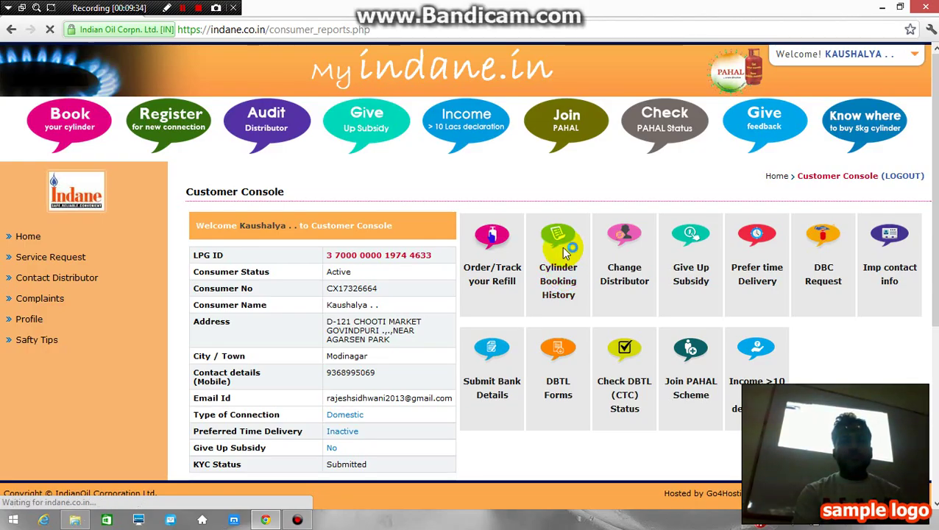
pyautogui.click(566, 253)
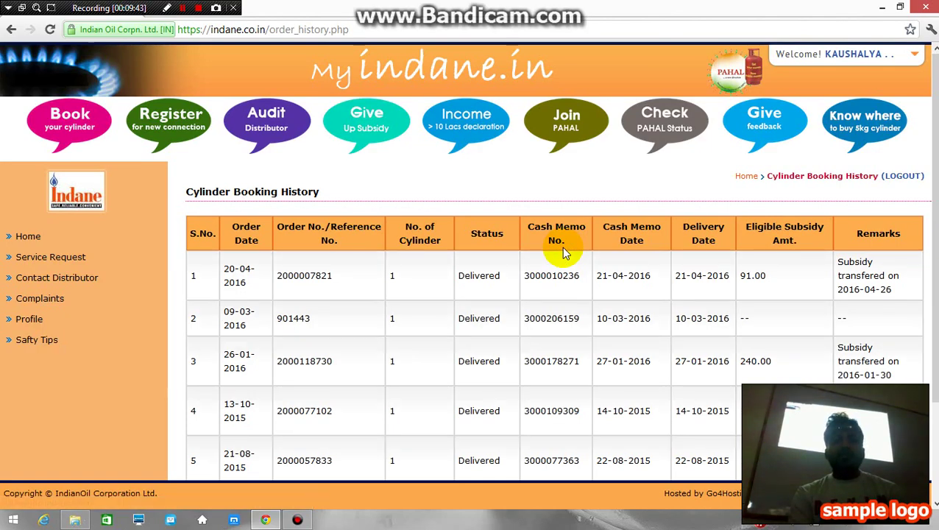
pyautogui.scroll(-3, 562, 246)
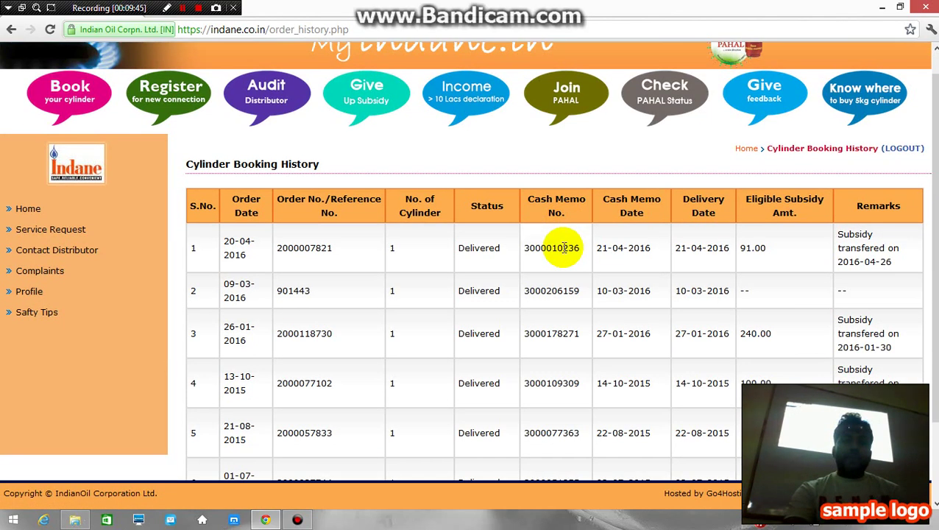
pyautogui.scroll(3, 562, 247)
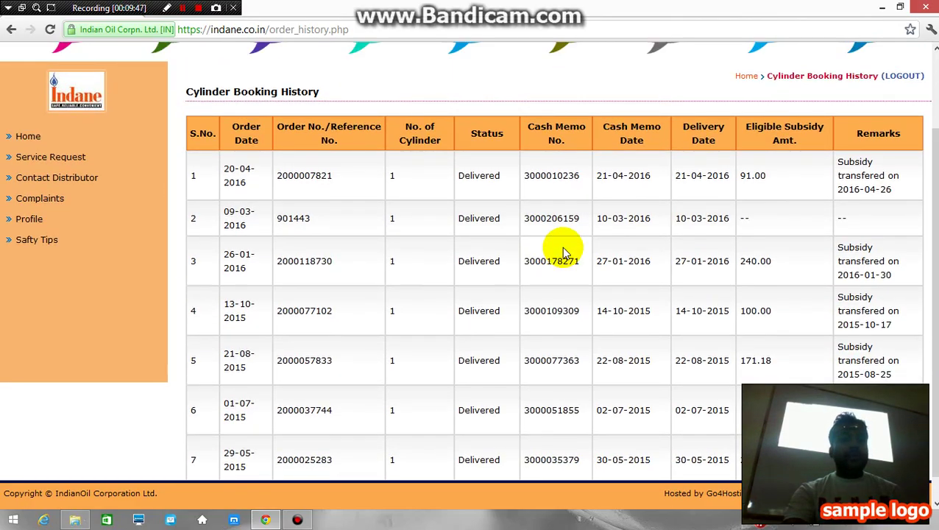